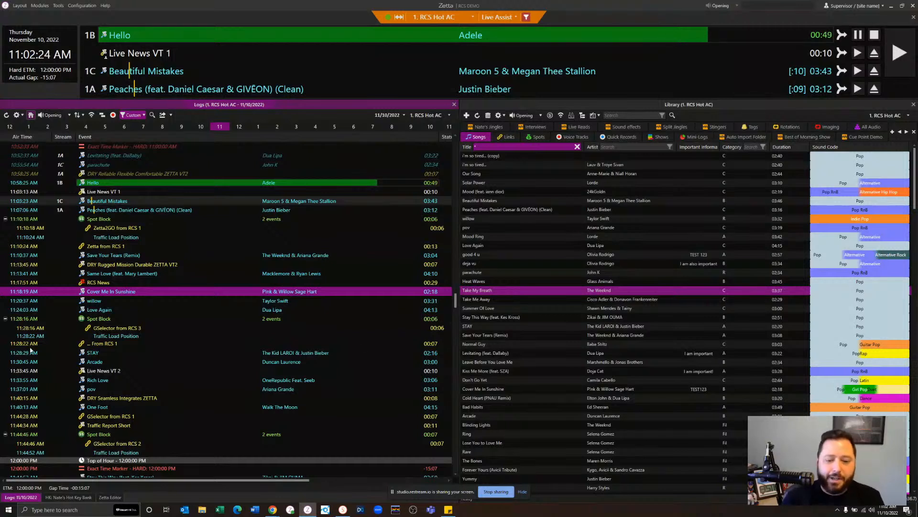
pyautogui.click(523, 491)
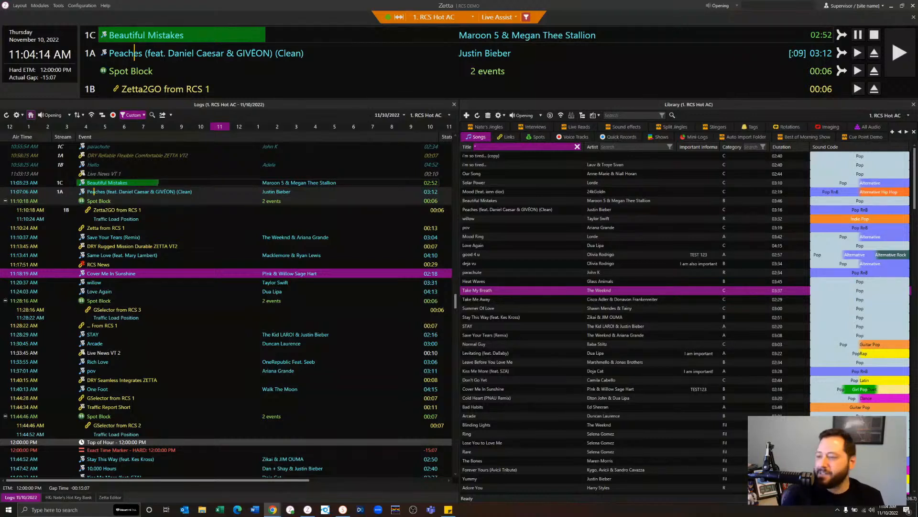
pyautogui.click(507, 213)
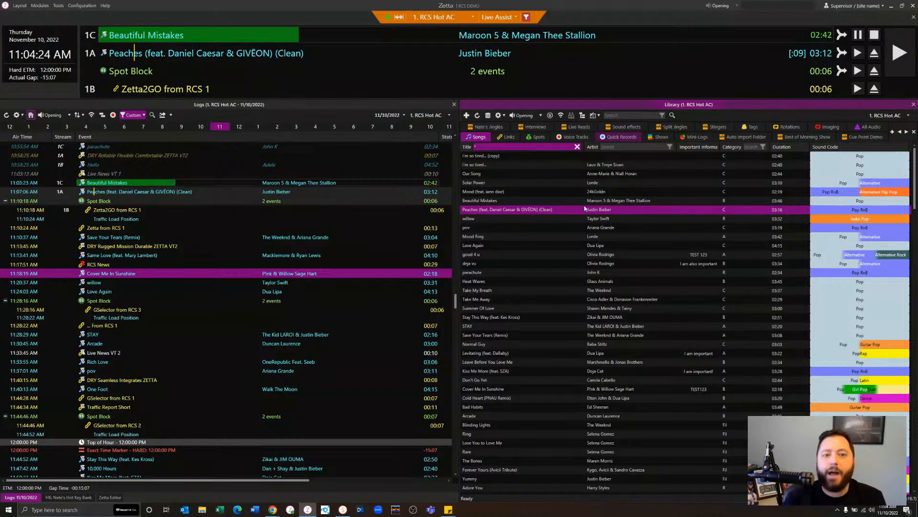
pyautogui.click(541, 274)
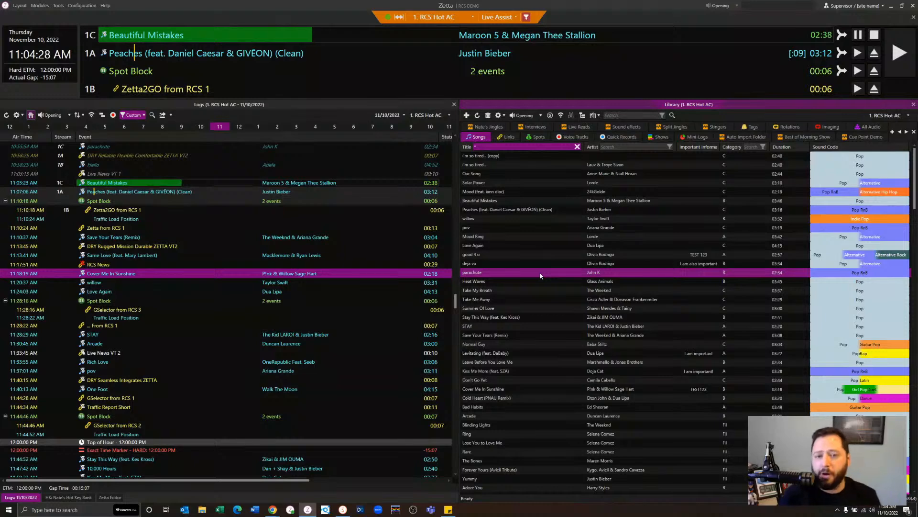
# Open the System configuration in an enlarged, centred window and select Auto Import Folder in its Asset Types settings
pyautogui.click(73, 6)
pyautogui.click(83, 15)
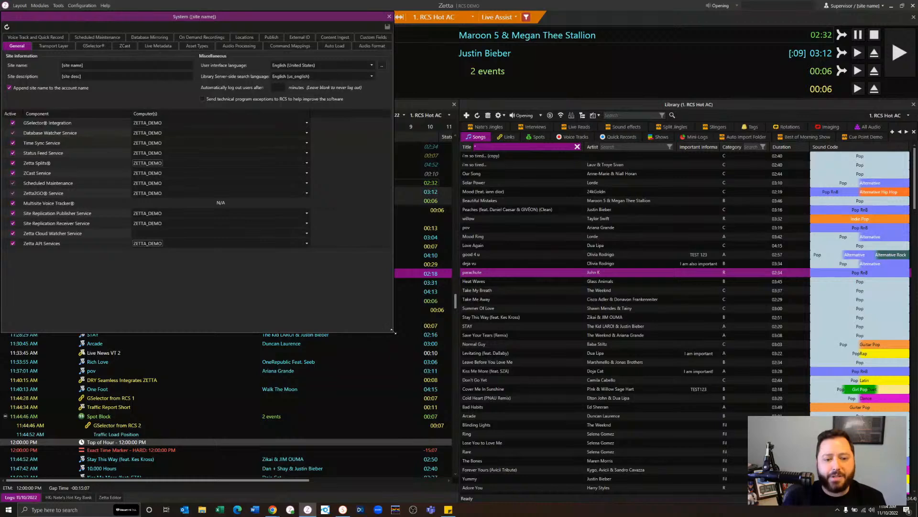
pyautogui.moveTo(294, 22); pyautogui.dragTo(518, 79)
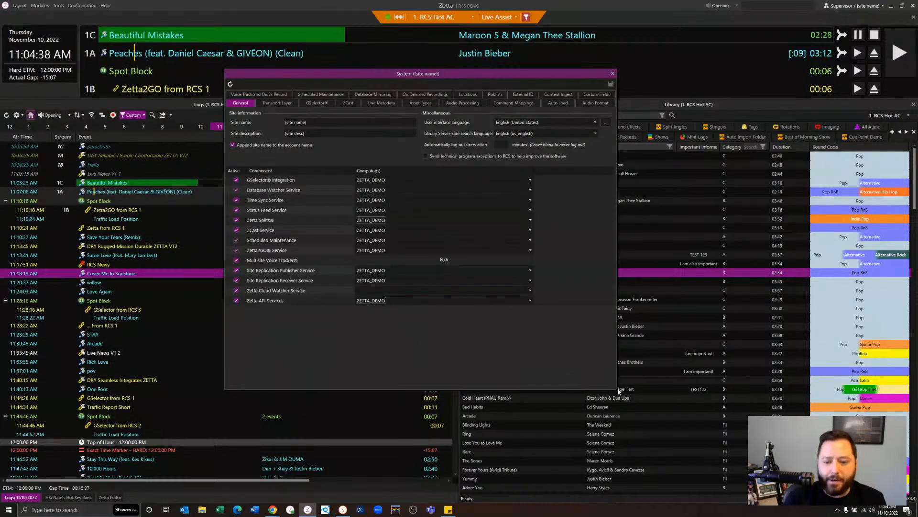
pyautogui.moveTo(618, 391); pyautogui.dragTo(731, 455)
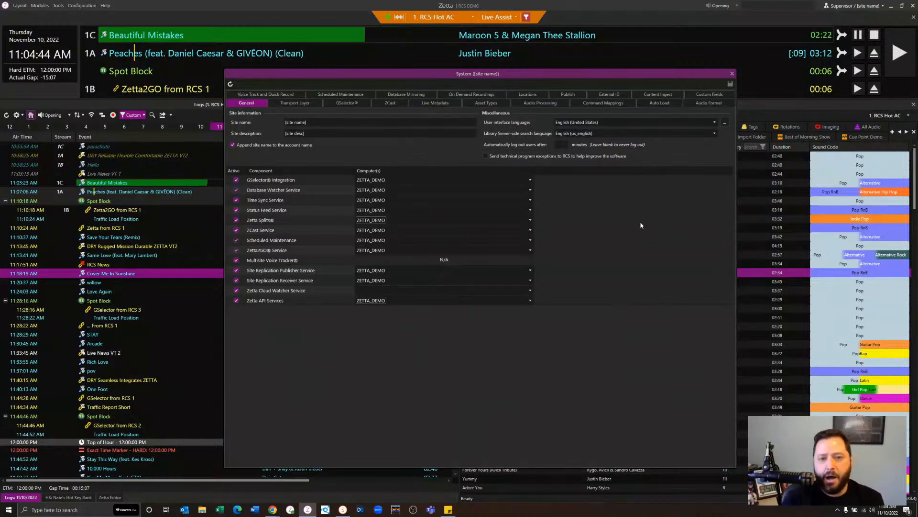
pyautogui.click(492, 104)
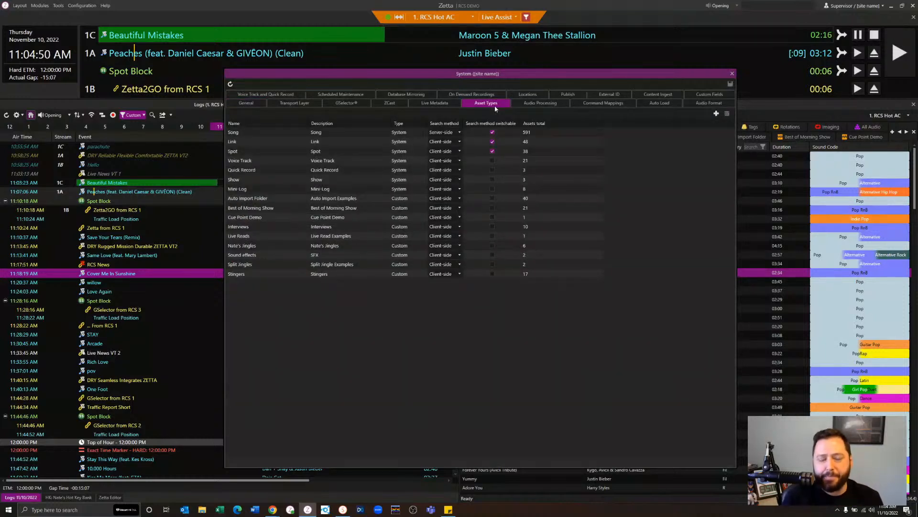
pyautogui.click(81, 6)
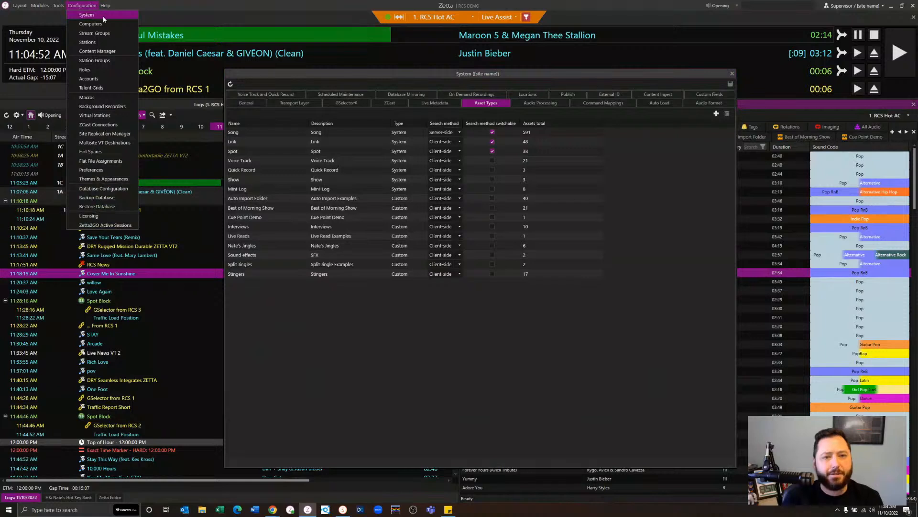
pyautogui.click(484, 106)
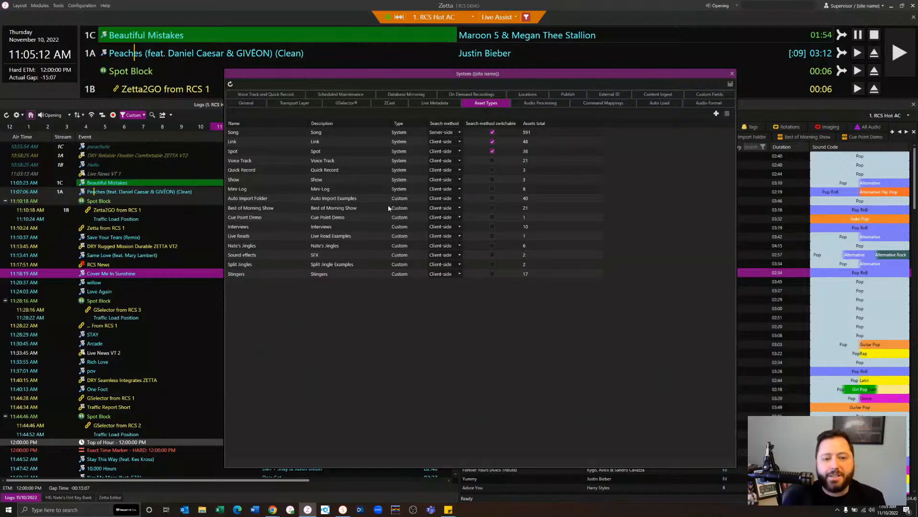
pyautogui.click(281, 198)
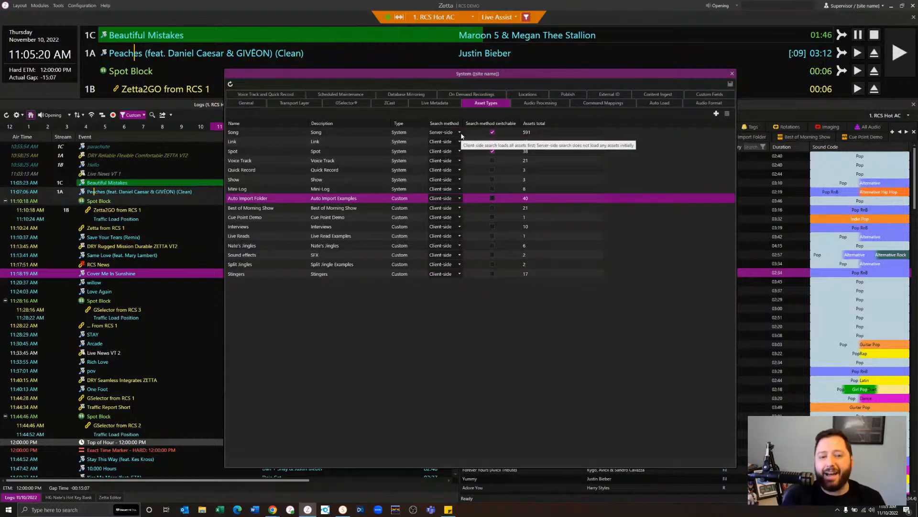
# Move and narrow the System window so that the whole Library module shows beside it
pyautogui.moveTo(437, 73); pyautogui.dragTo(240, 39)
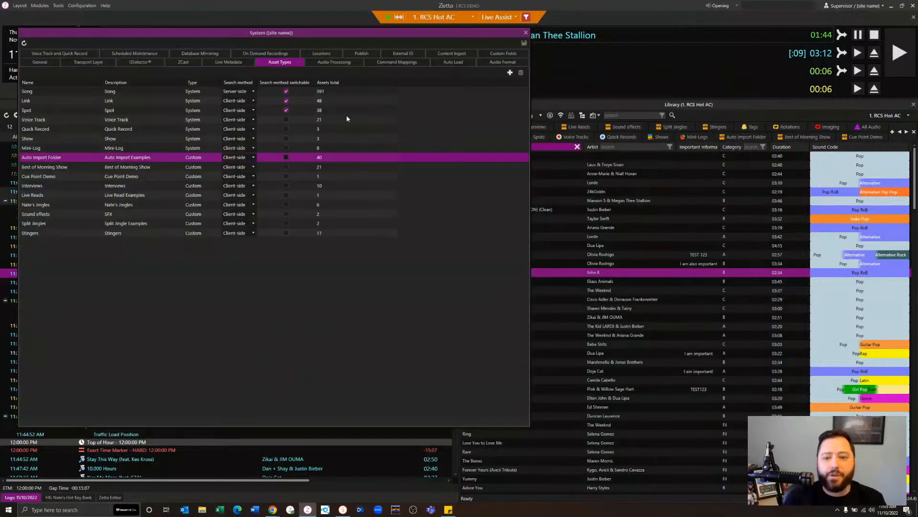
pyautogui.moveTo(529, 177); pyautogui.dragTo(463, 177)
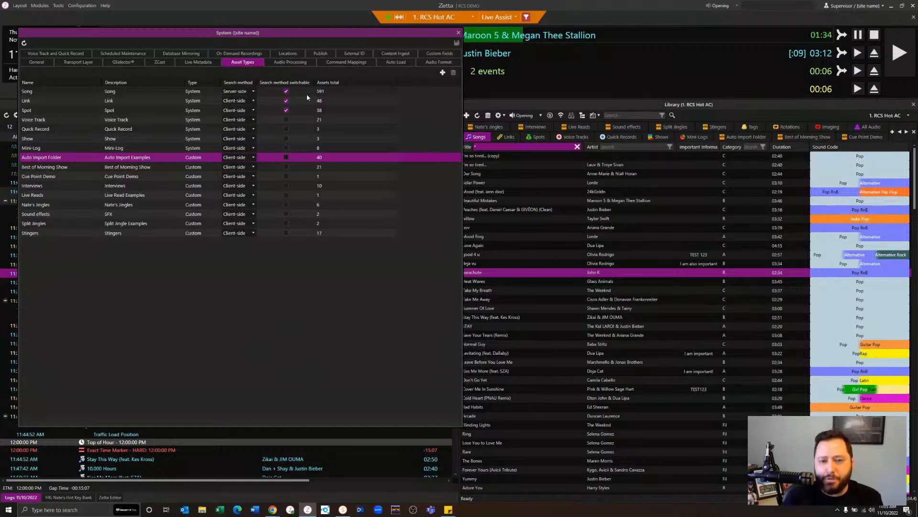
pyautogui.click(493, 191)
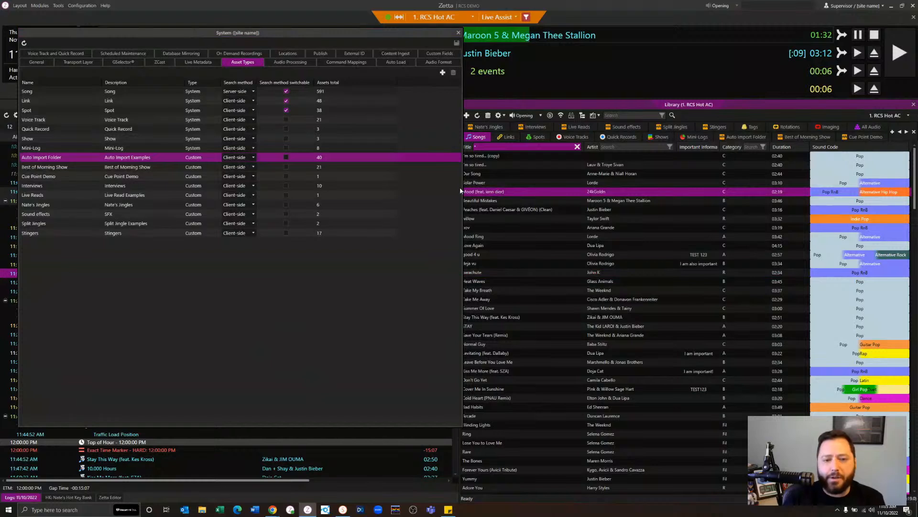
pyautogui.moveTo(462, 188)
pyautogui.mouseDown()
pyautogui.moveTo(445, 188)
pyautogui.moveTo(455, 189)
pyautogui.mouseUp()
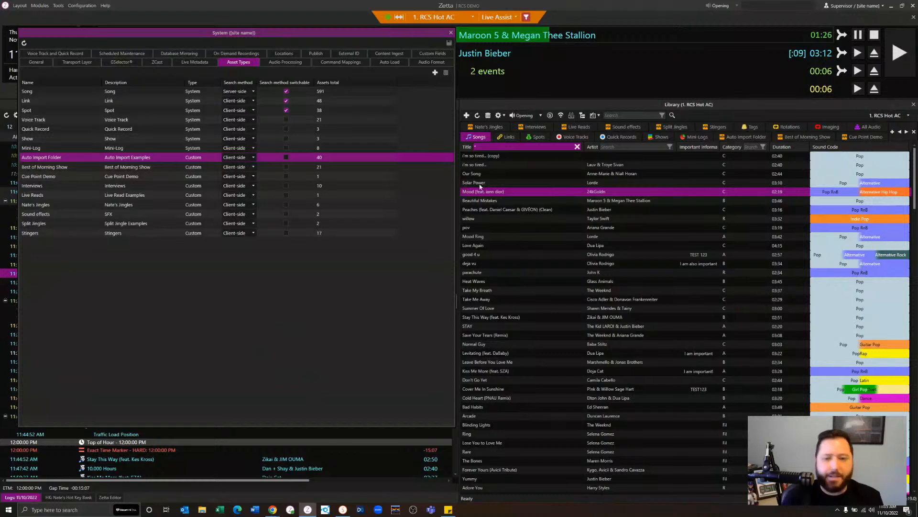
# Check the search method of the Songs library and enter Beyonce as the artist search term
pyautogui.click(505, 116)
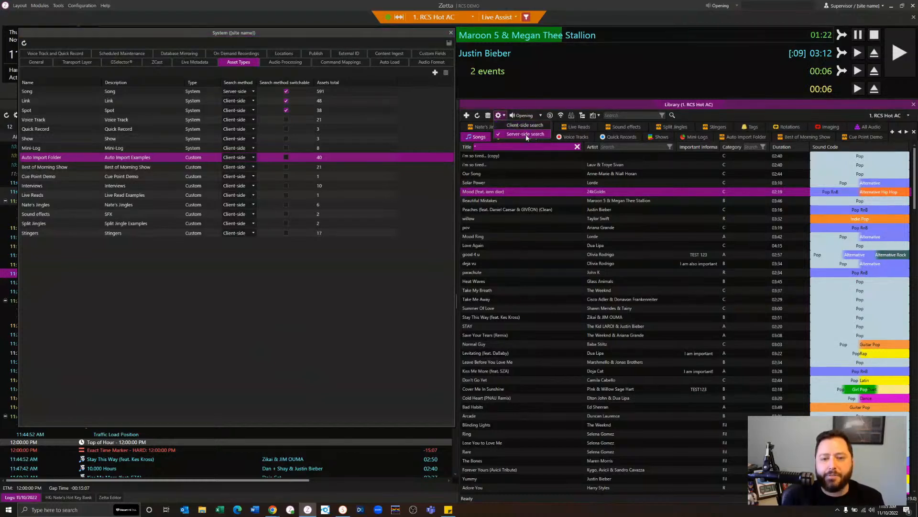
pyautogui.click(614, 148)
pyautogui.write('Beyonce')
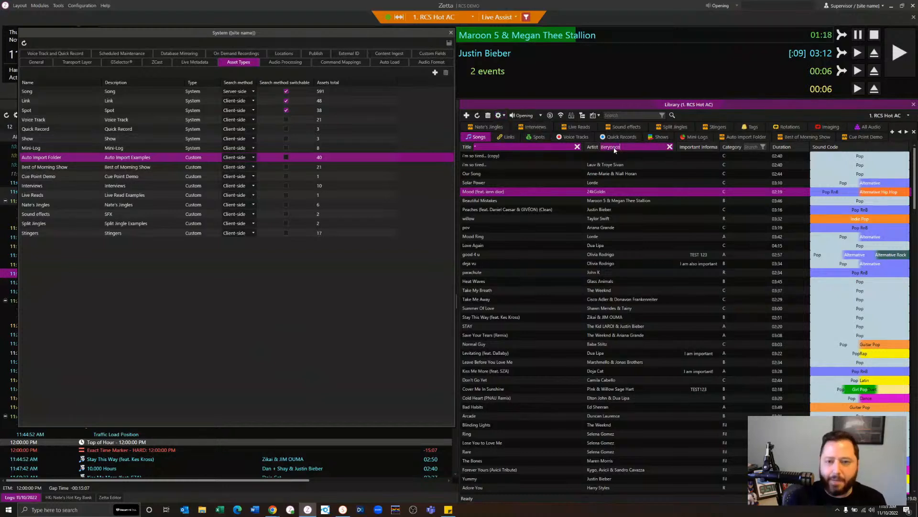
# Switch the Songs library to client-side search and sort the songs by title in ascending order
pyautogui.click(506, 114)
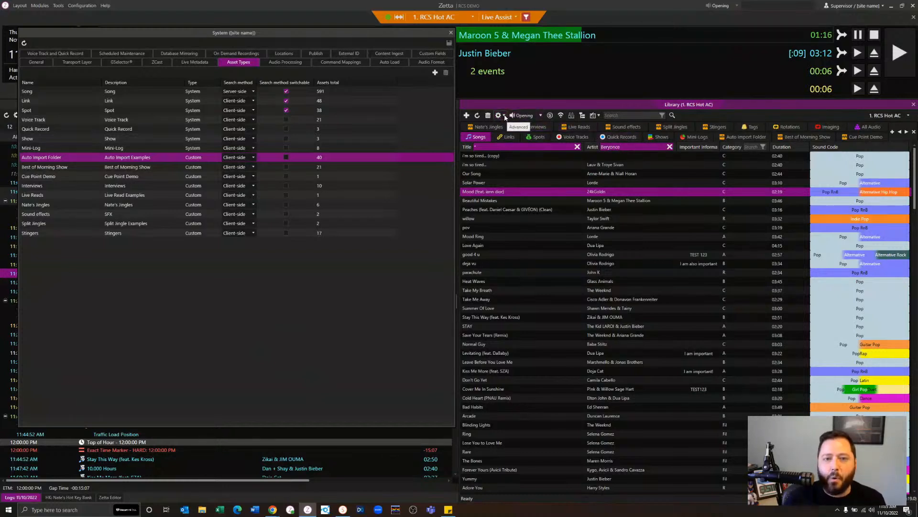
pyautogui.click(524, 125)
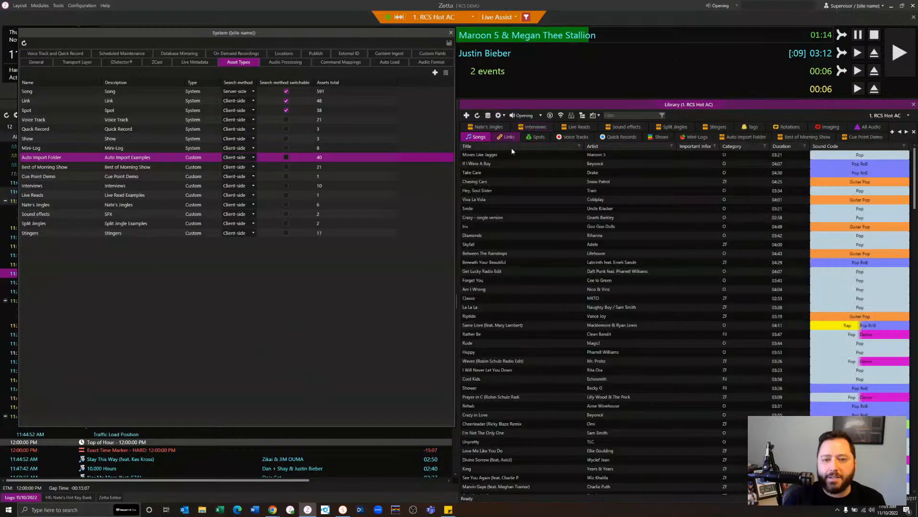
pyautogui.click(530, 148)
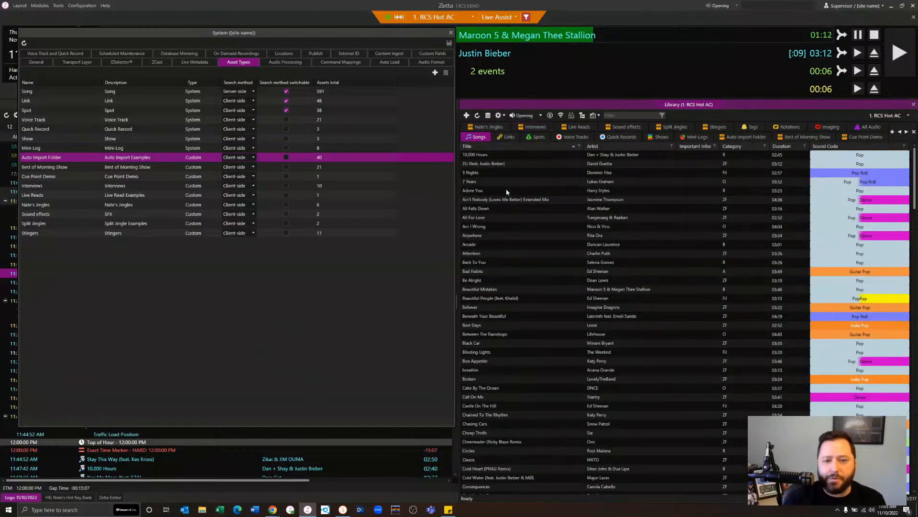
# Filter the Songs library for "beyonce" and clear the filter again
pyautogui.click(612, 115)
pyautogui.write('beyonce')
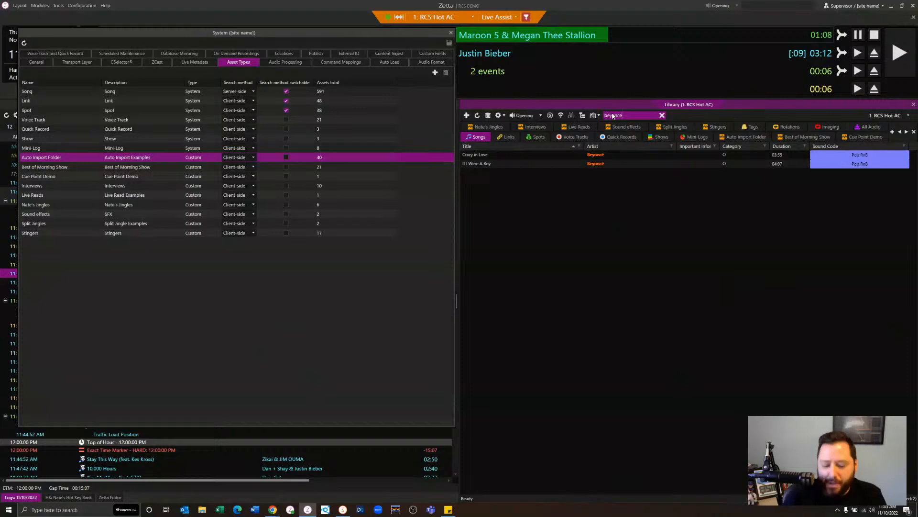
pyautogui.press('BackSpace')
pyautogui.press('BackSpace')
pyautogui.press('BackSpace')
pyautogui.press('BackSpace')
pyautogui.press('BackSpace')
pyautogui.press('BackSpace')
pyautogui.press('BackSpace')
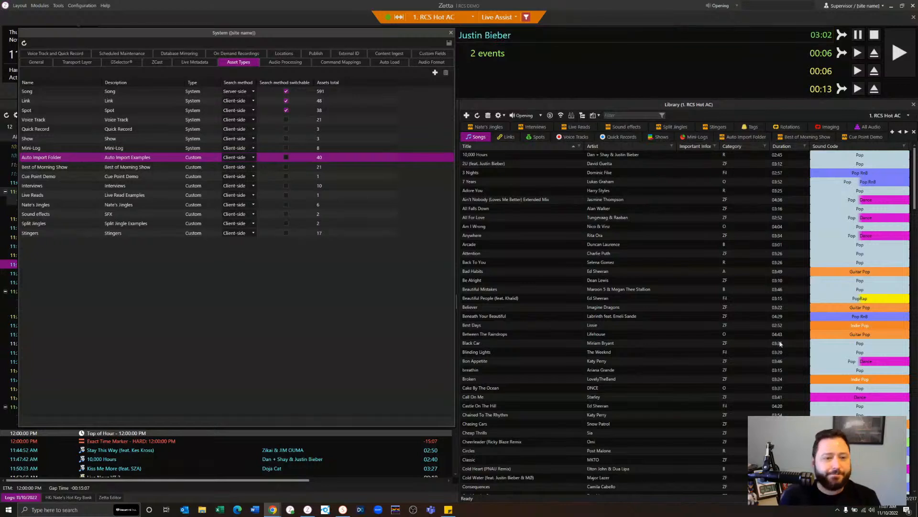
# Go through the asset types in the System window, highlighting Best of Morning Show, Nate's Jingles, Link, Spot and Song
pyautogui.click(240, 355)
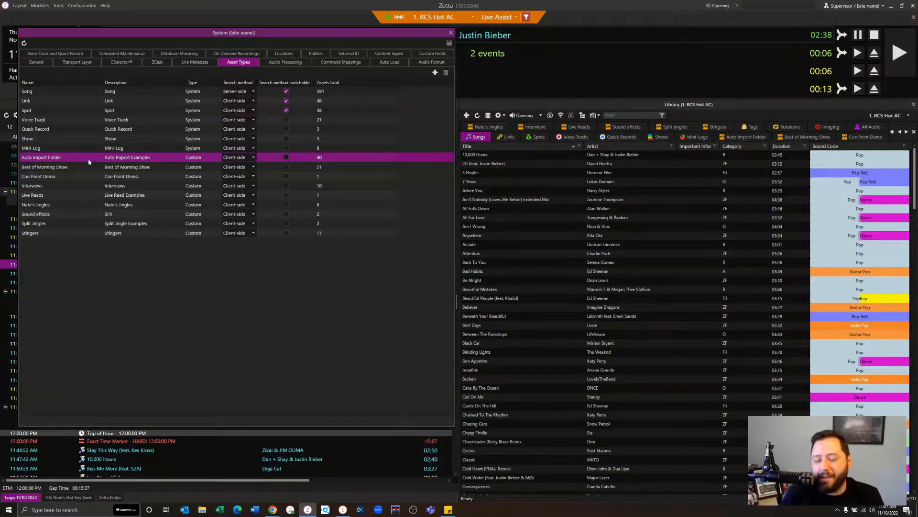
pyautogui.click(77, 168)
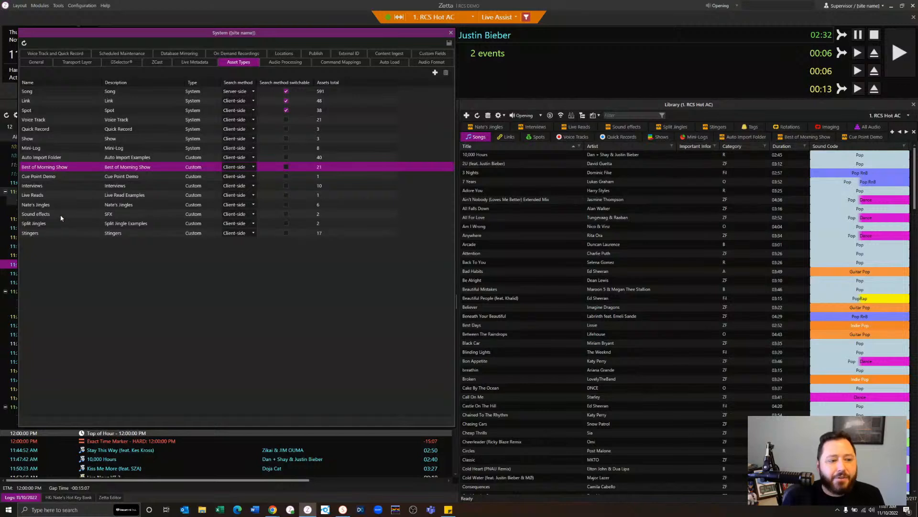
pyautogui.click(73, 205)
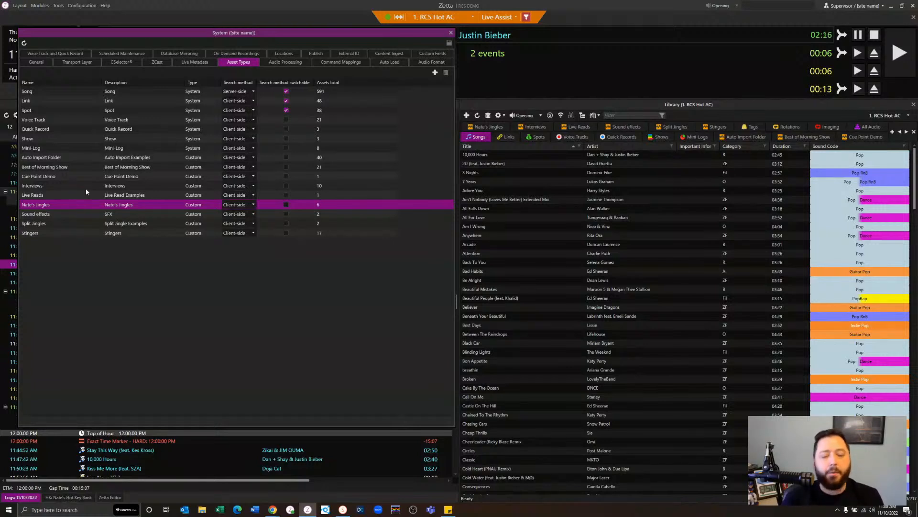
pyautogui.click(94, 99)
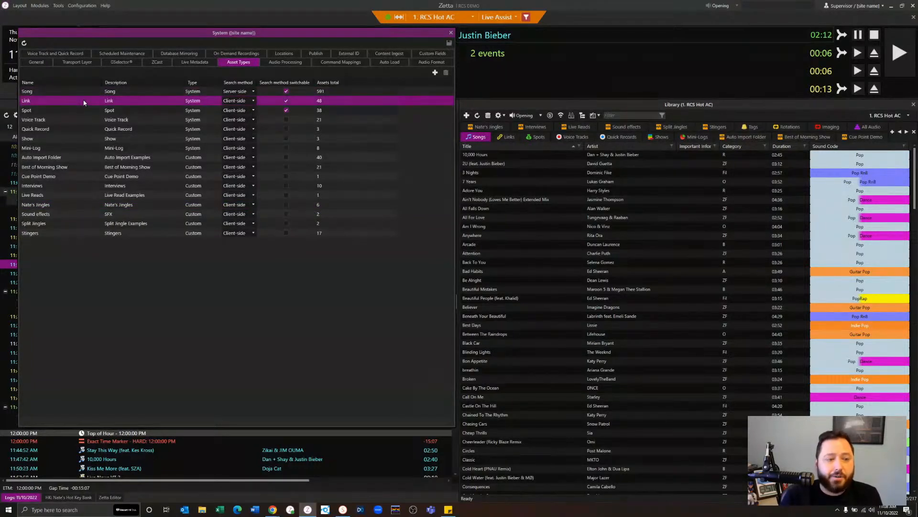
pyautogui.click(88, 110)
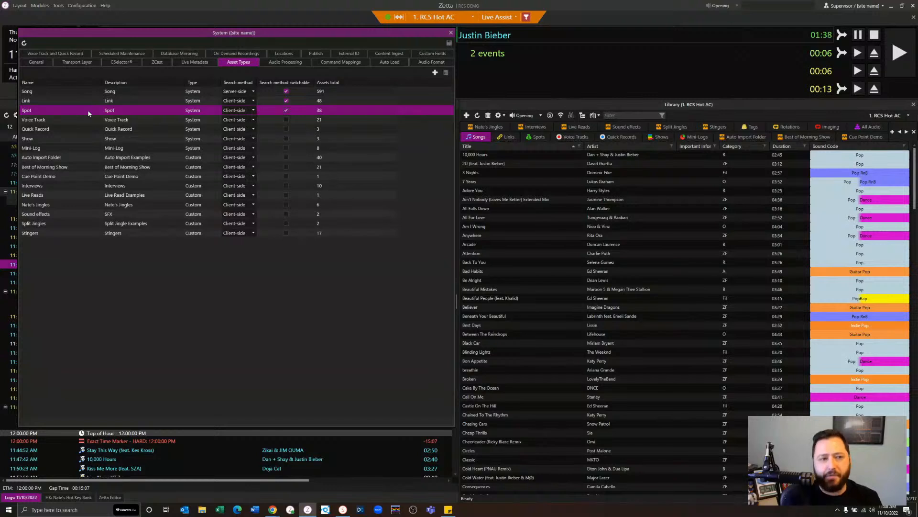
pyautogui.click(78, 91)
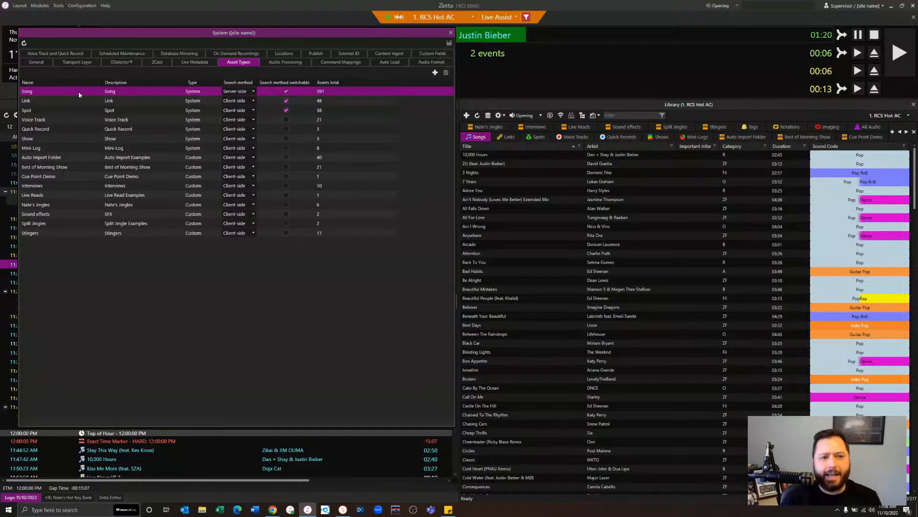
# Browse the library's custom asset types, from Nate's Jingles and Live Reads through Auto Import Folder to Best of Morning Show
pyautogui.click(493, 131)
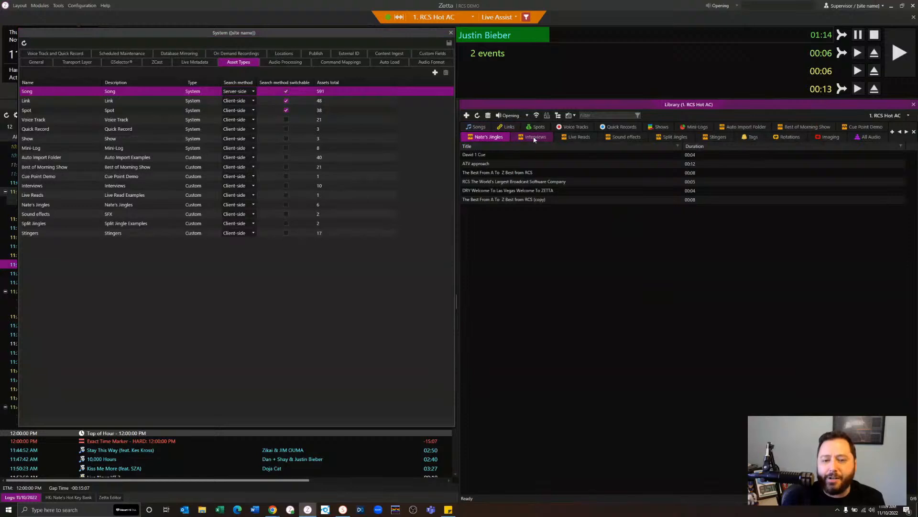
pyautogui.click(626, 137)
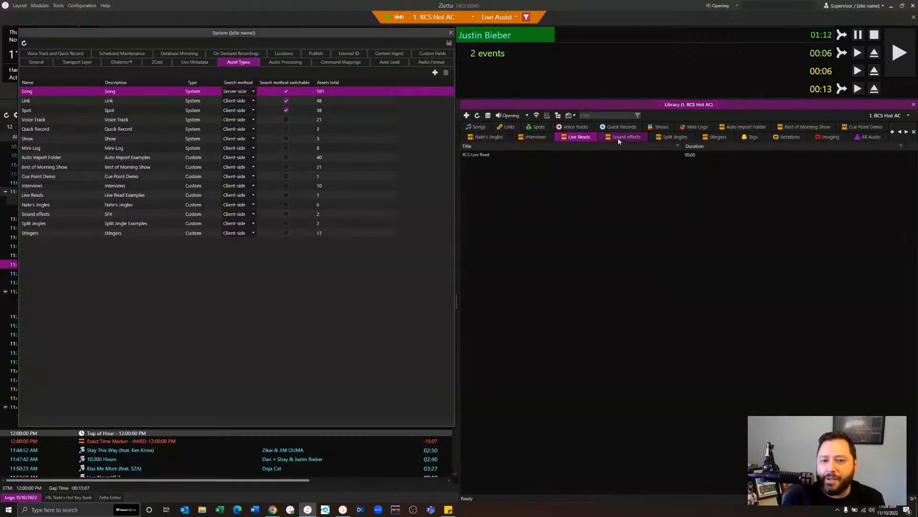
pyautogui.click(675, 138)
pyautogui.click(717, 137)
pyautogui.click(747, 127)
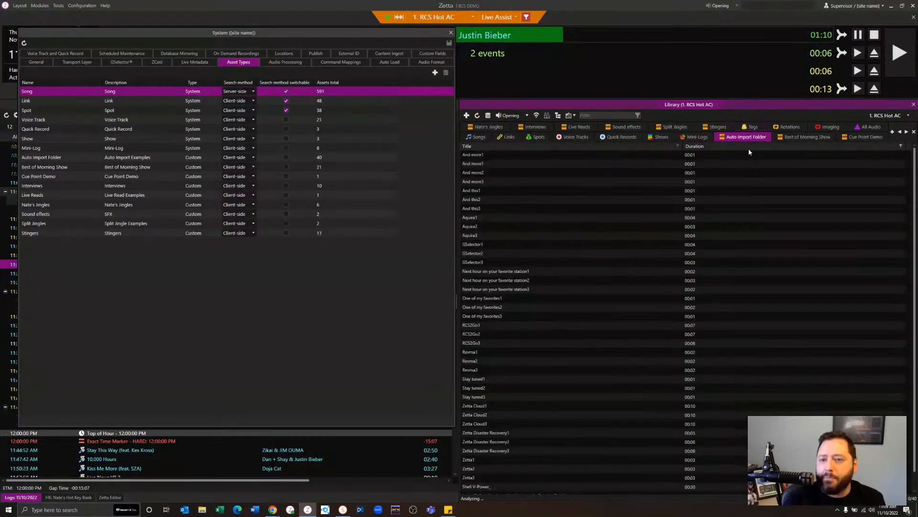
pyautogui.click(803, 137)
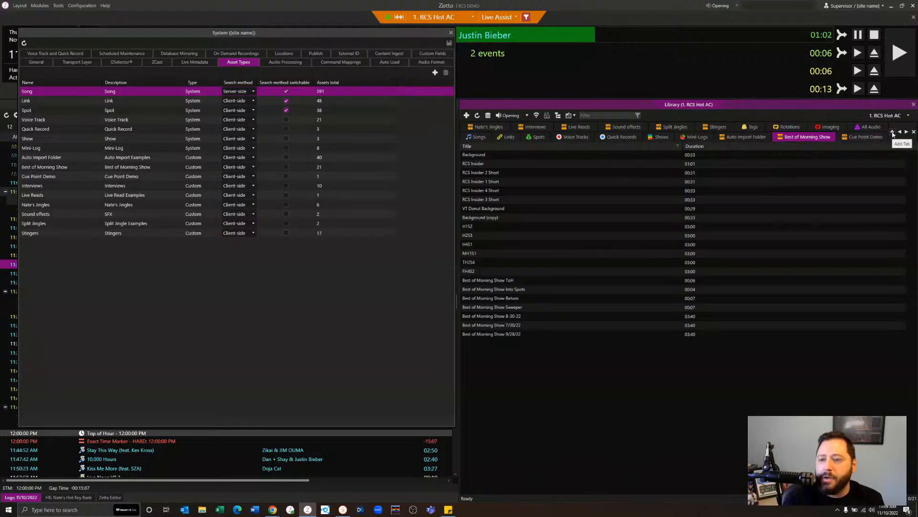
# Check which categories can be assigned to the Best of Morning Show and Cue Point Demo library tabs, highlighting the Sound effects asset type
pyautogui.rightClick(821, 138)
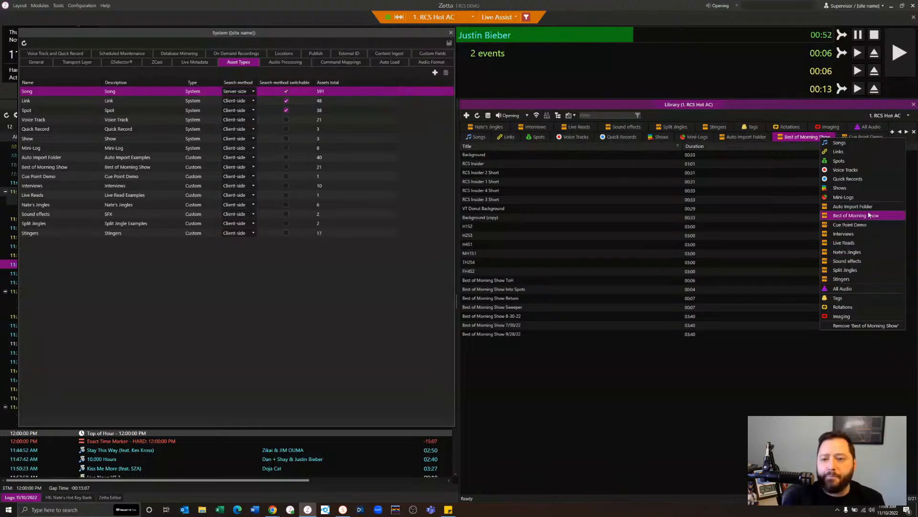
pyautogui.click(109, 213)
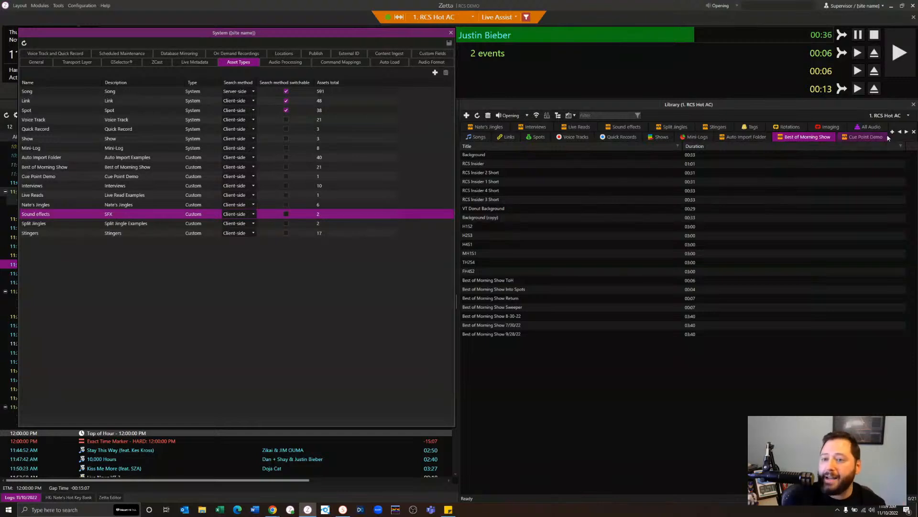
pyautogui.click(864, 140)
pyautogui.rightClick(863, 139)
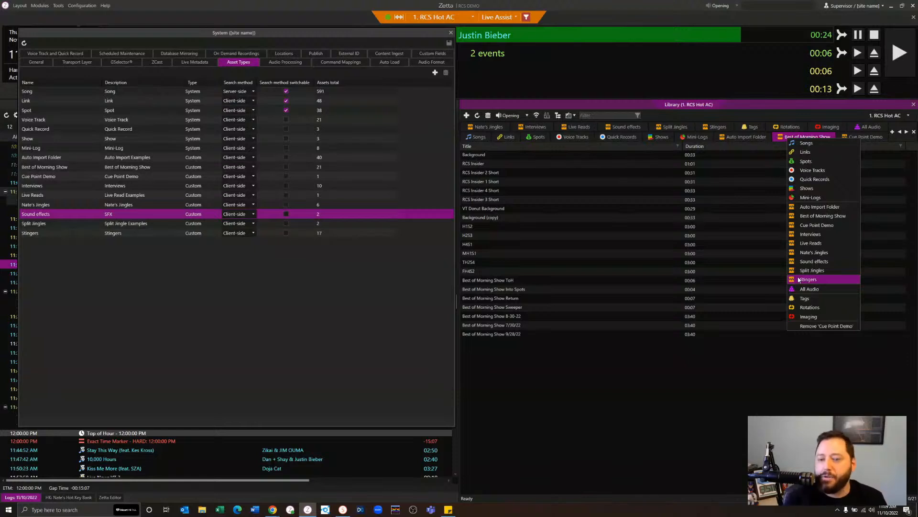
pyautogui.click(602, 391)
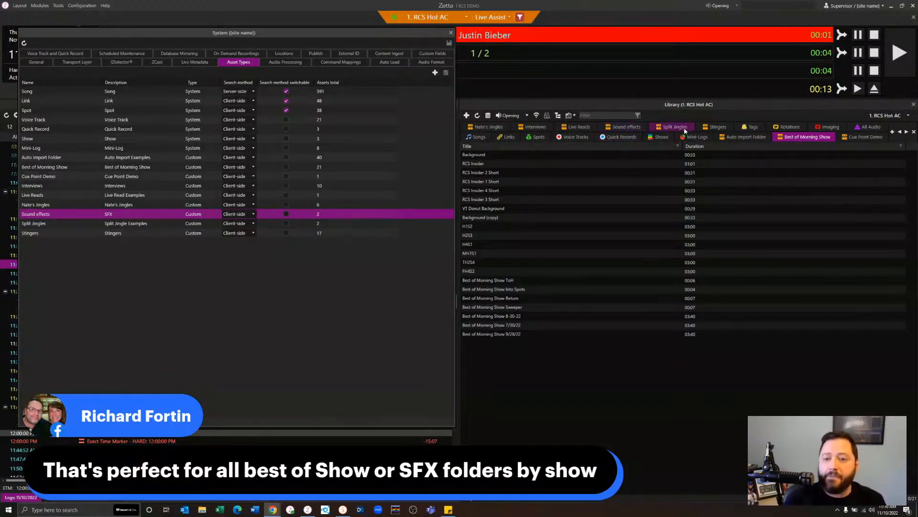
# Review the Best of Morning Show assets, highlighting H1S2, and examine the events inside the Best of Morning Show mini-log
pyautogui.click(795, 139)
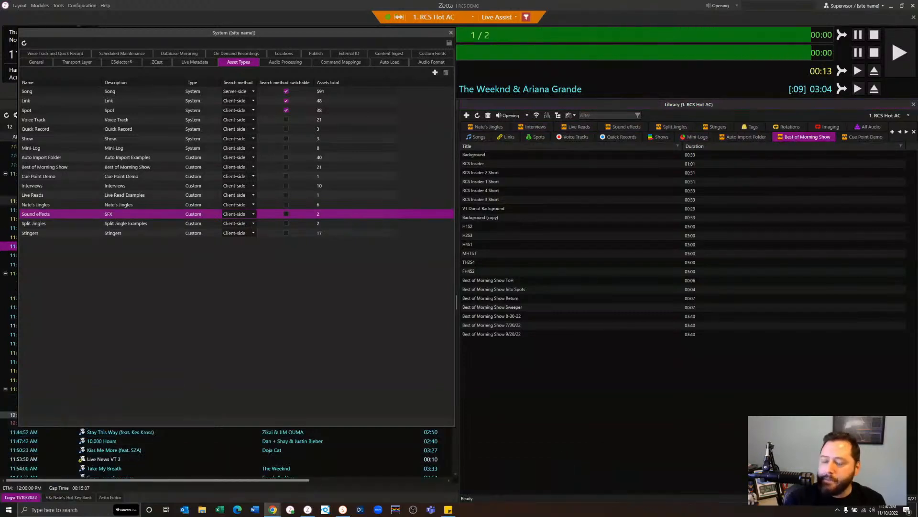
pyautogui.click(483, 227)
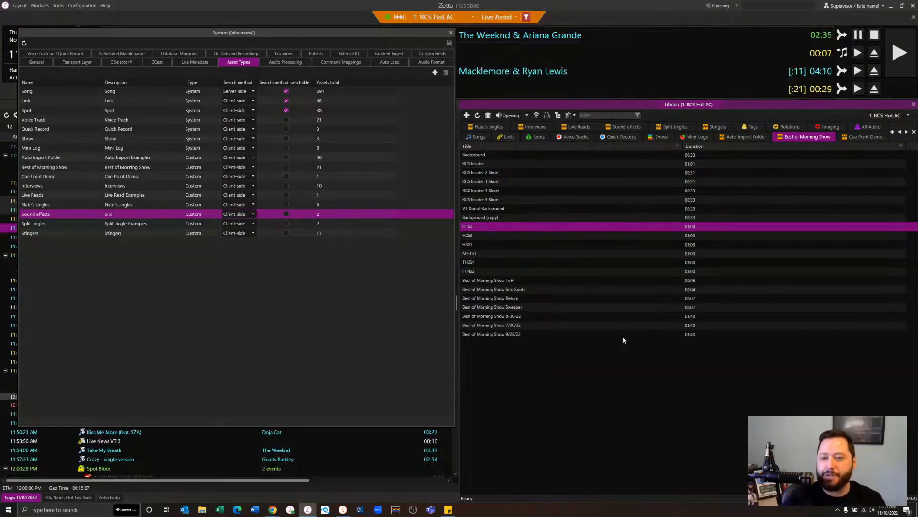
pyautogui.click(696, 137)
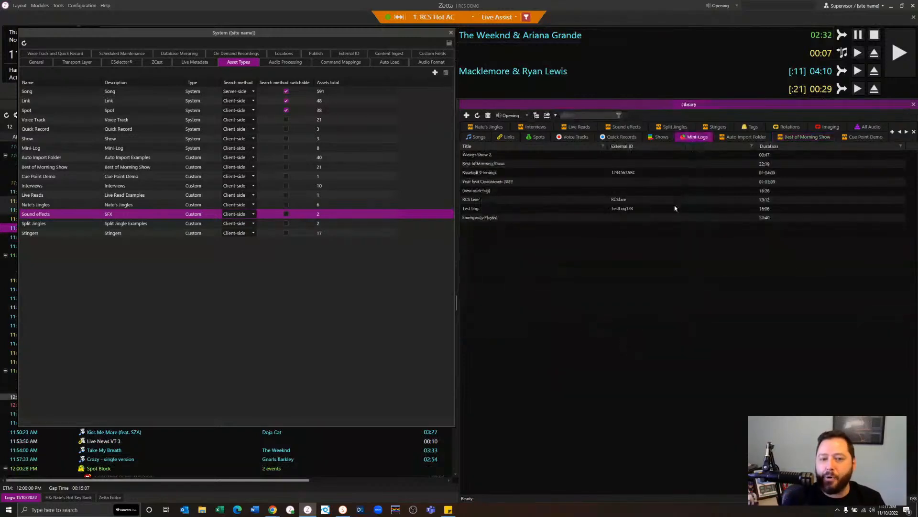
pyautogui.click(498, 165)
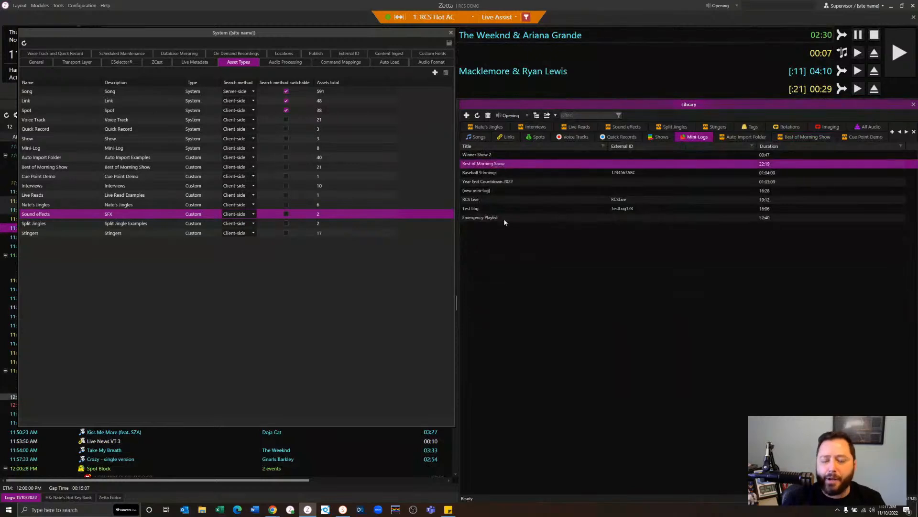
pyautogui.doubleClick(497, 164)
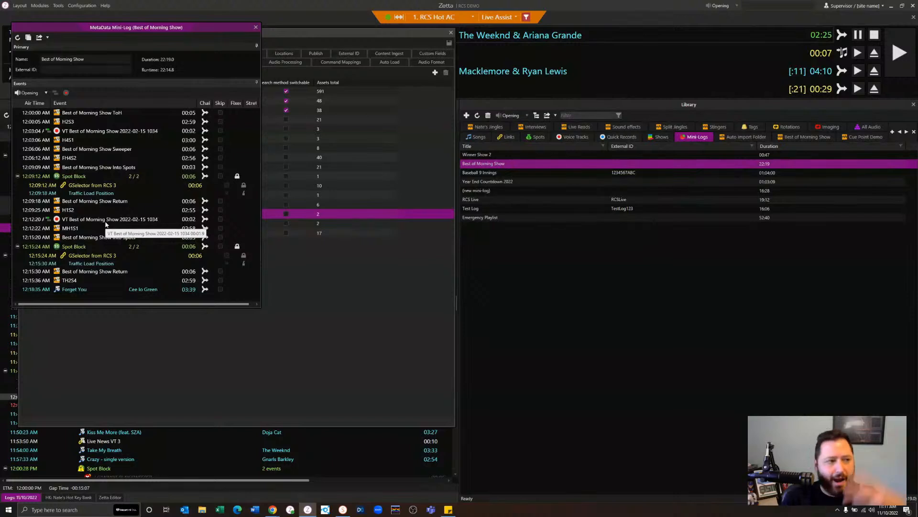
pyautogui.click(256, 28)
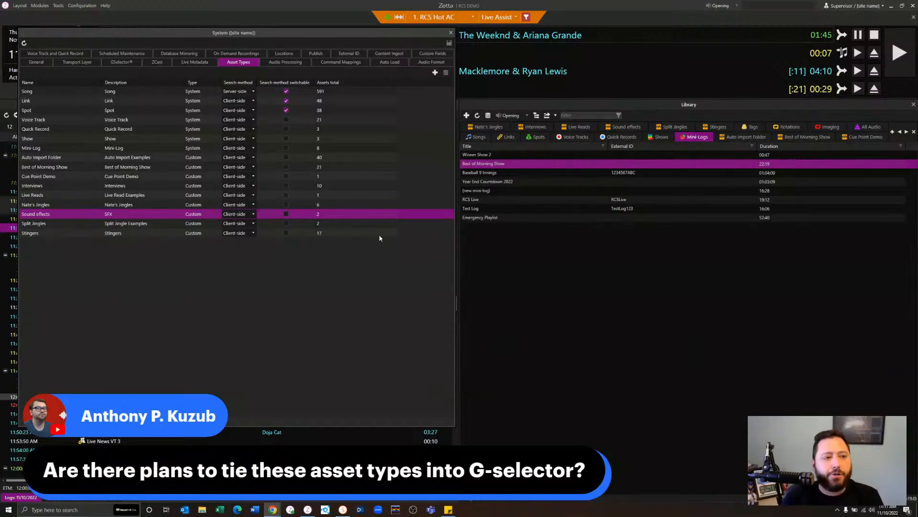
# Highlight the Link asset type, and examine the details of the Important Information field in the system's custom fields
pyautogui.click(68, 98)
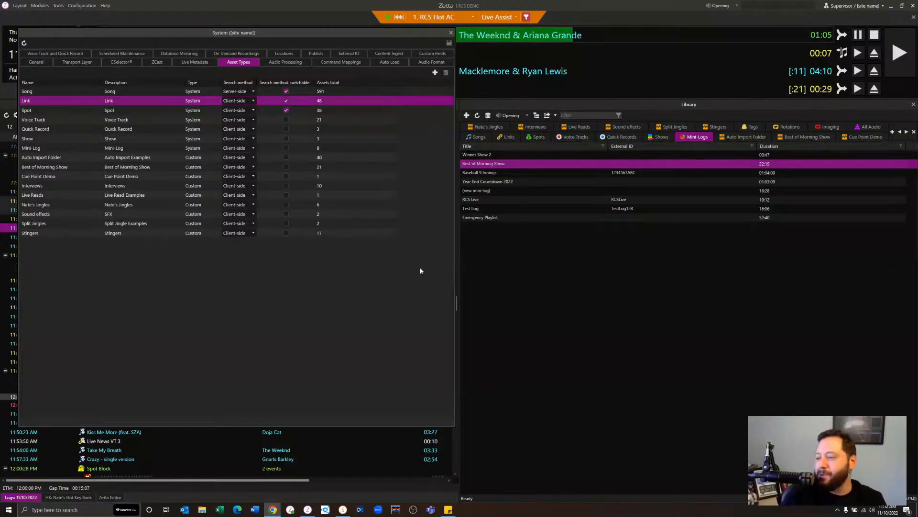
pyautogui.click(308, 285)
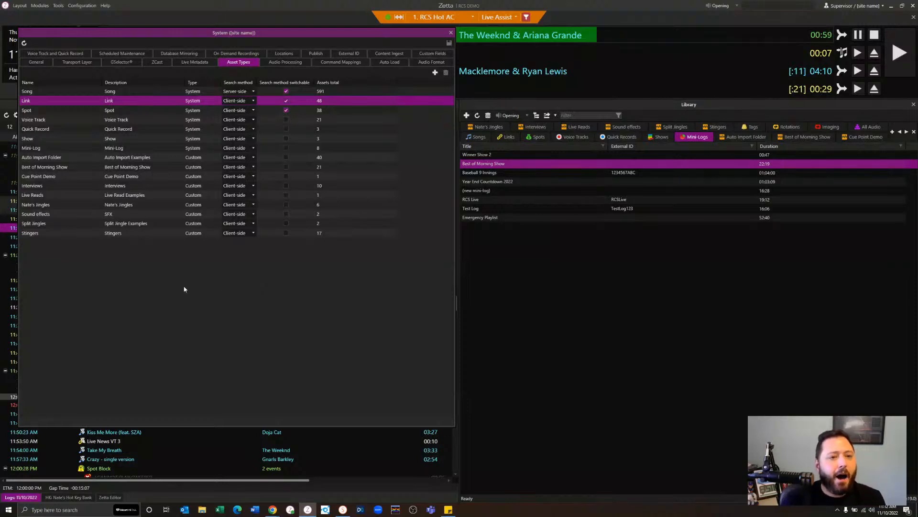
pyautogui.click(423, 54)
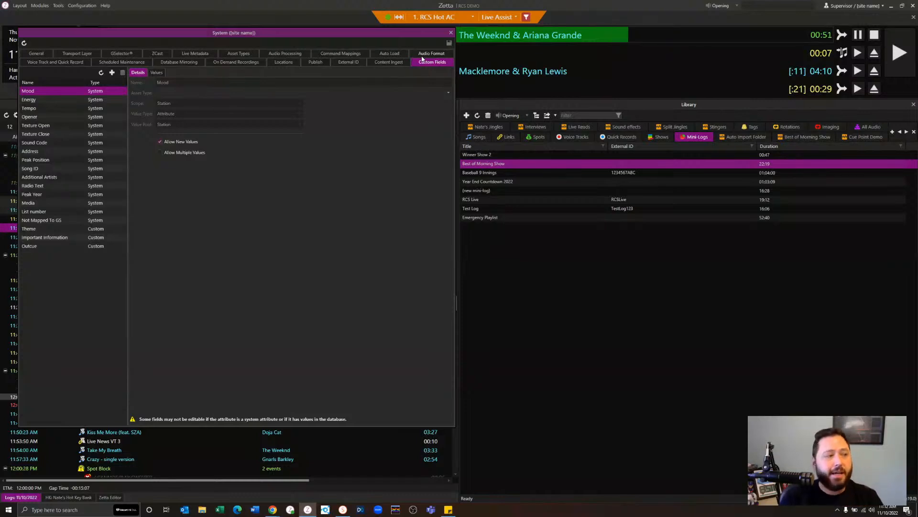
pyautogui.click(74, 10)
pyautogui.click(399, 76)
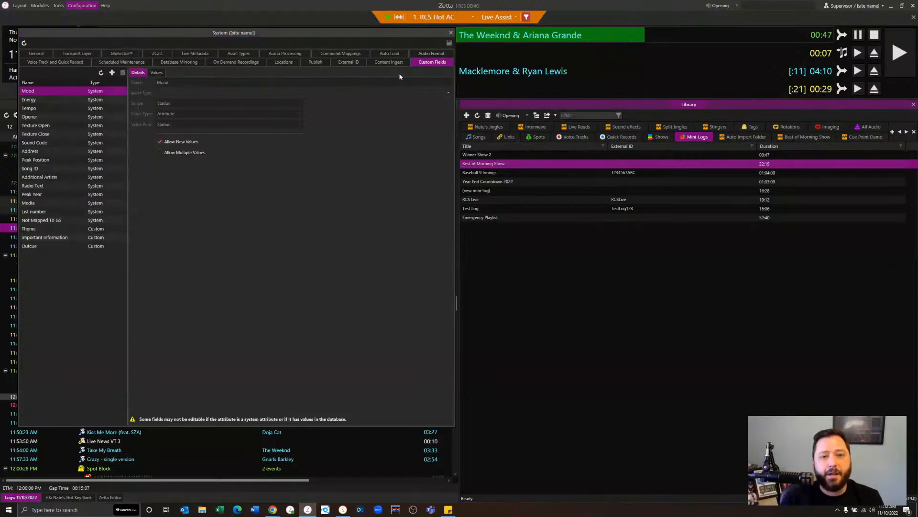
pyautogui.click(419, 63)
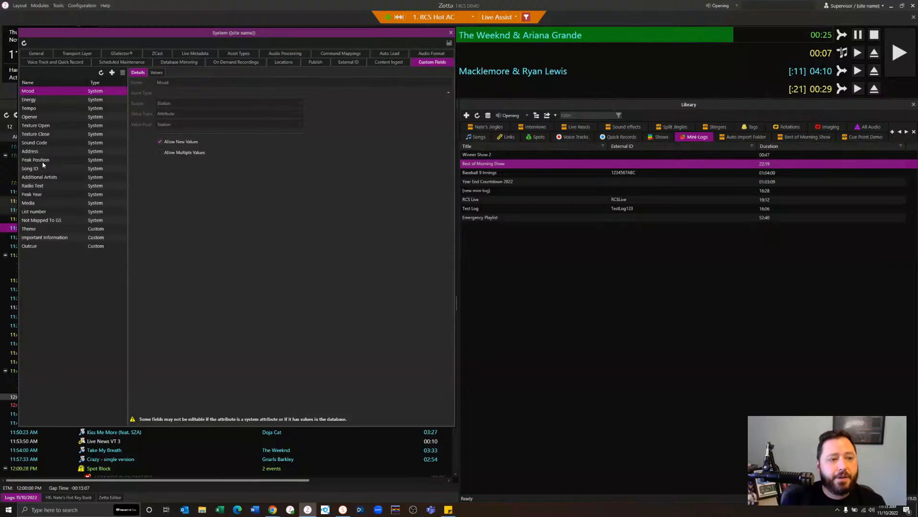
pyautogui.click(59, 239)
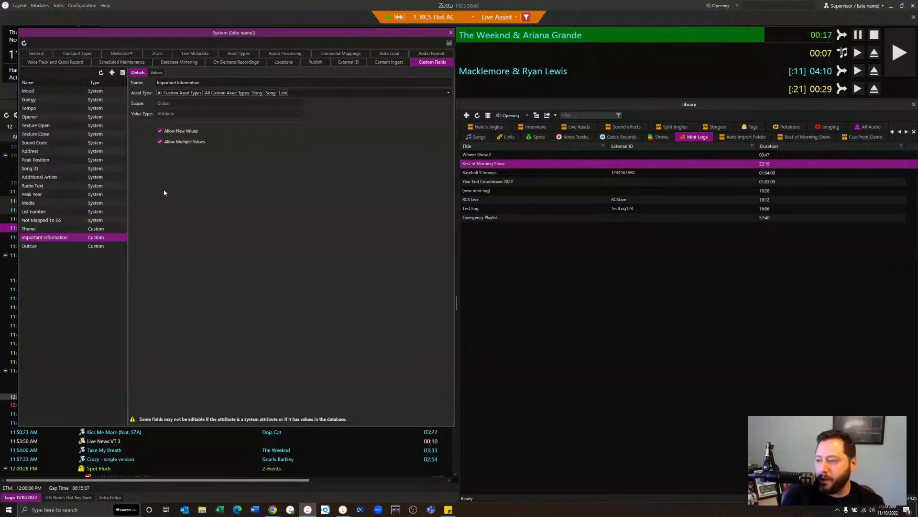
pyautogui.click(194, 83)
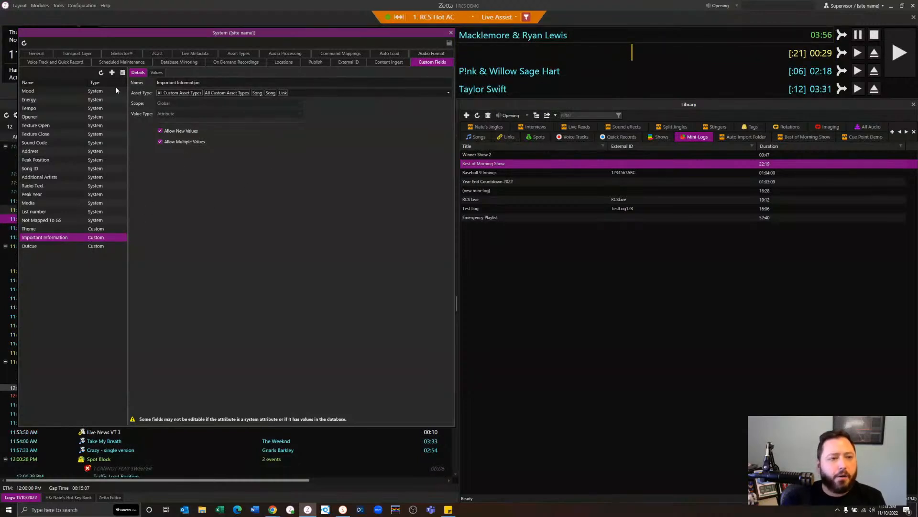
# Add a custom field named RCS Live Test and assign it to the Best of Morning Show asset type
pyautogui.click(112, 73)
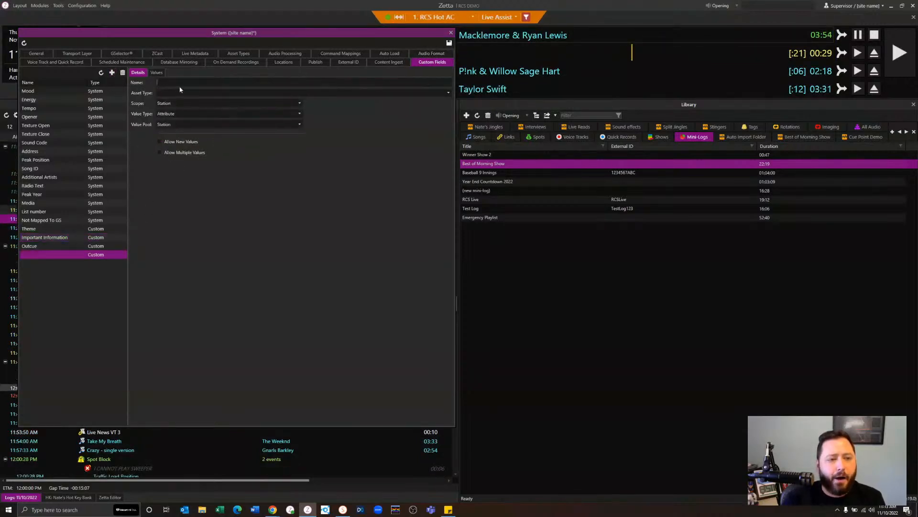
pyautogui.write('RCS')
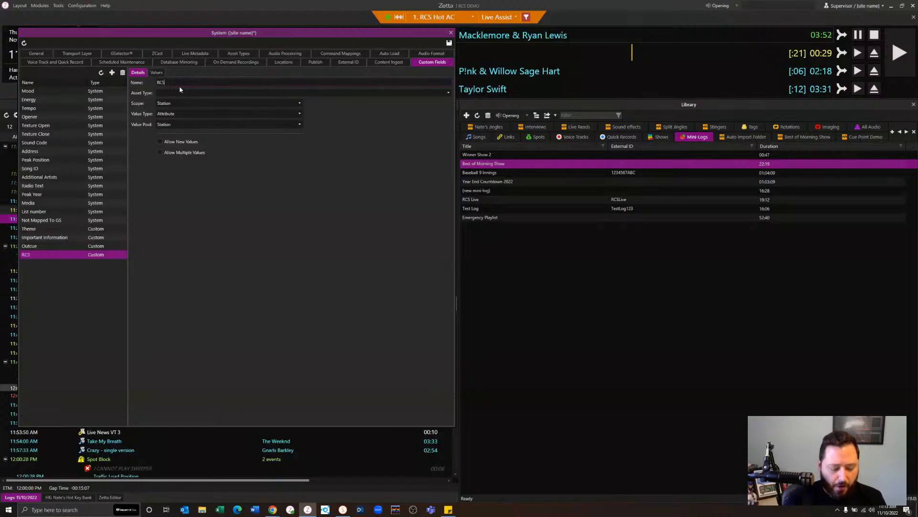
pyautogui.write(' Live Test')
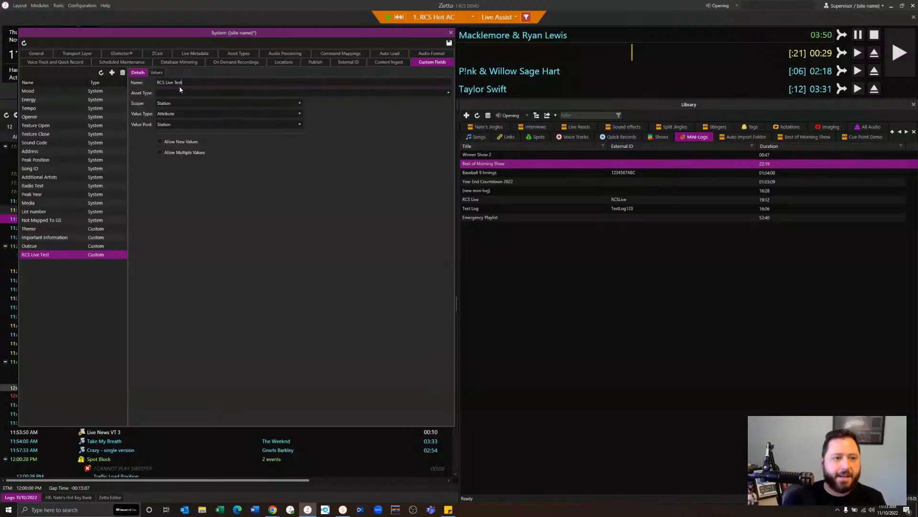
pyautogui.click(220, 93)
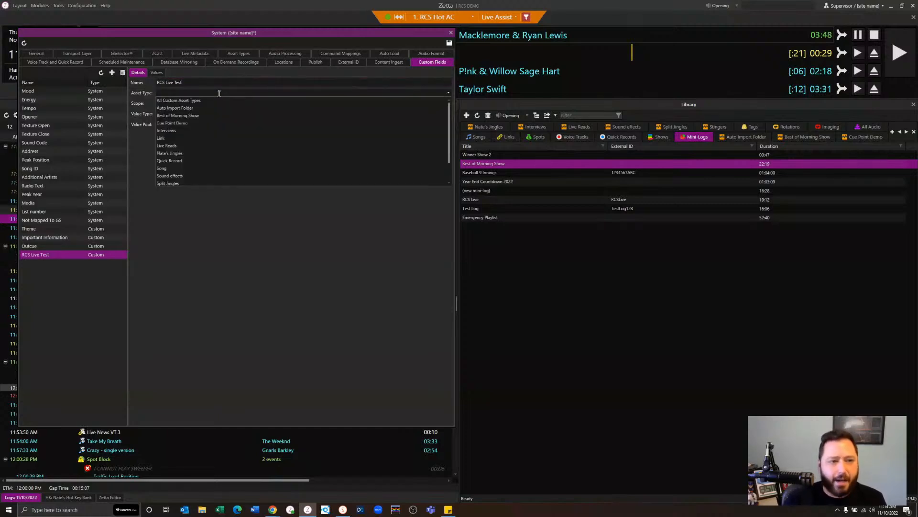
pyautogui.click(201, 117)
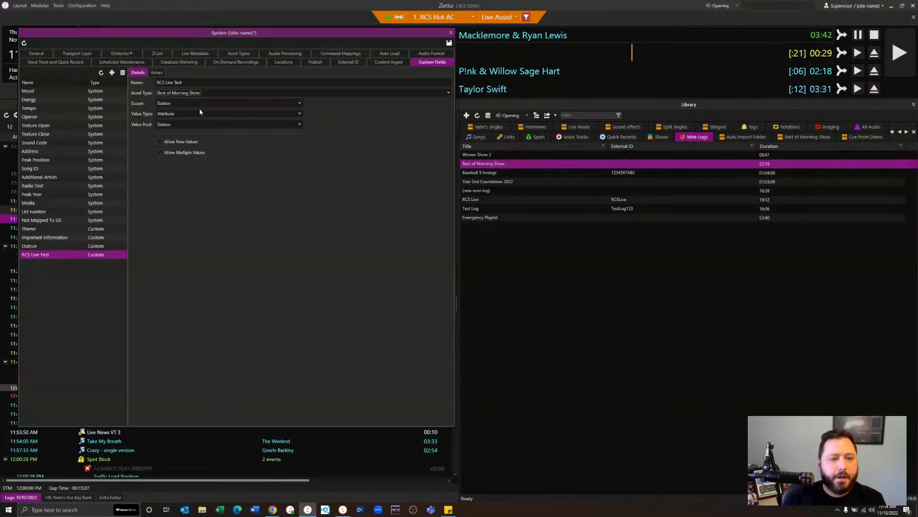
# Set the RCS Live Test field's scope to Global and keep its value type as Attribute
pyautogui.click(199, 102)
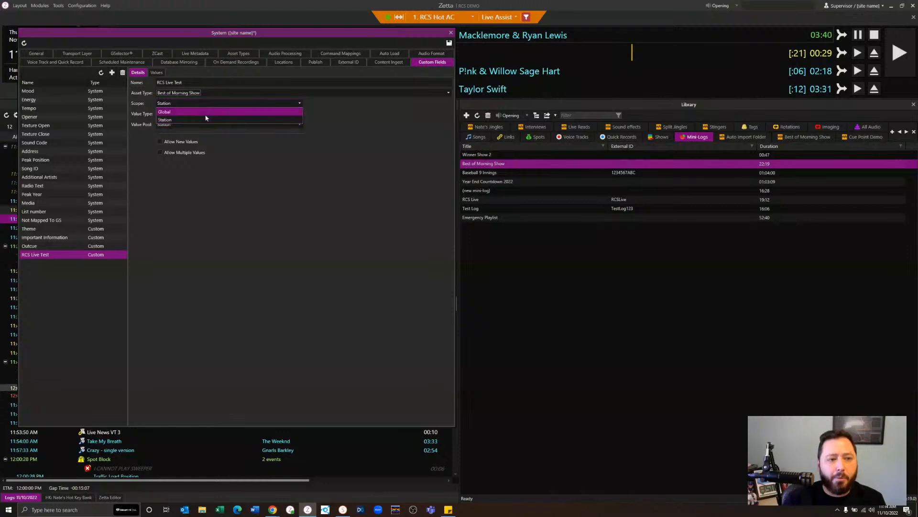
pyautogui.click(206, 114)
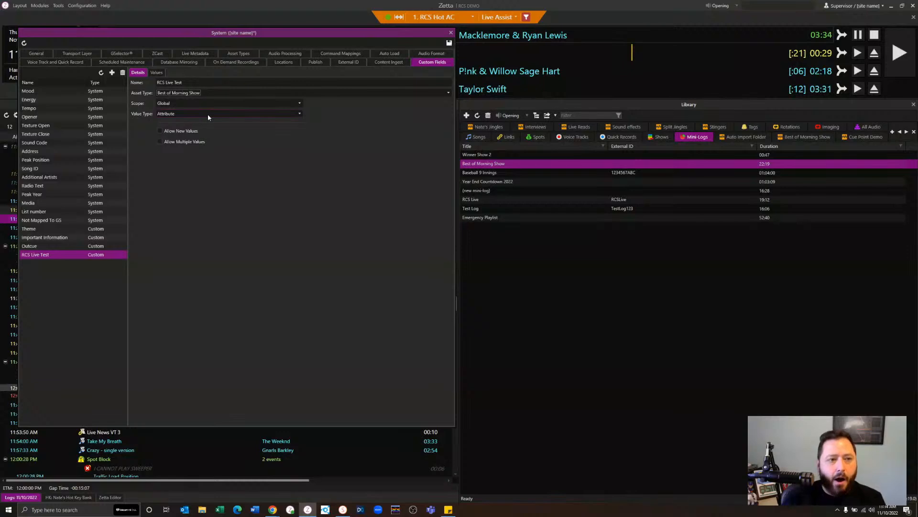
pyautogui.click(208, 115)
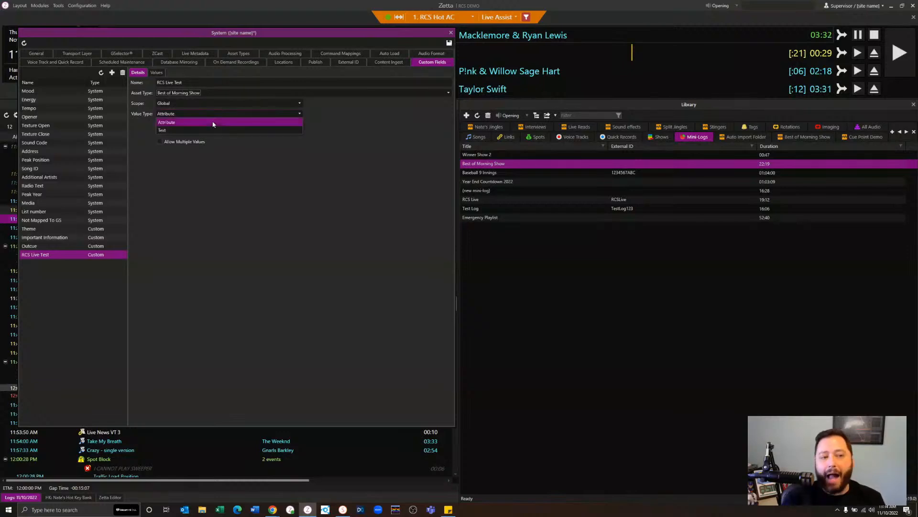
pyautogui.click(212, 123)
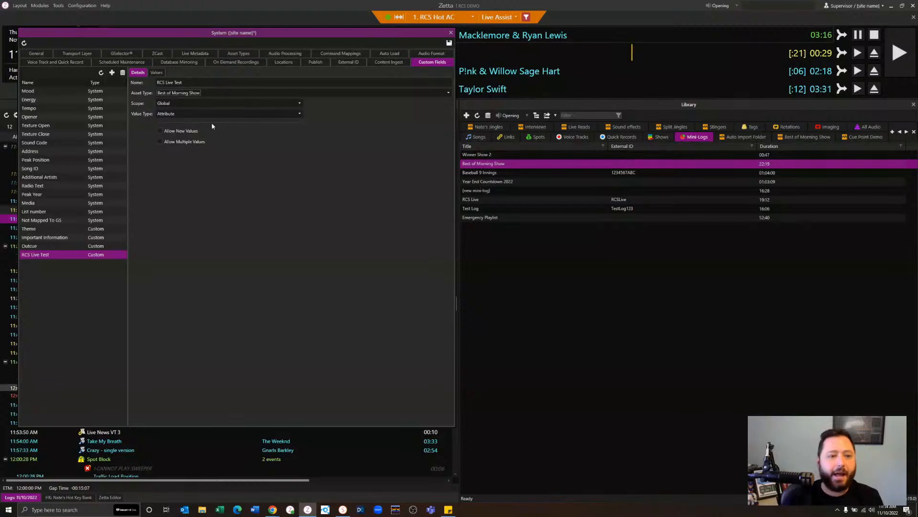
# Try the Text value type and the Allow New Values option on the RCS Live Test field
pyautogui.click(217, 115)
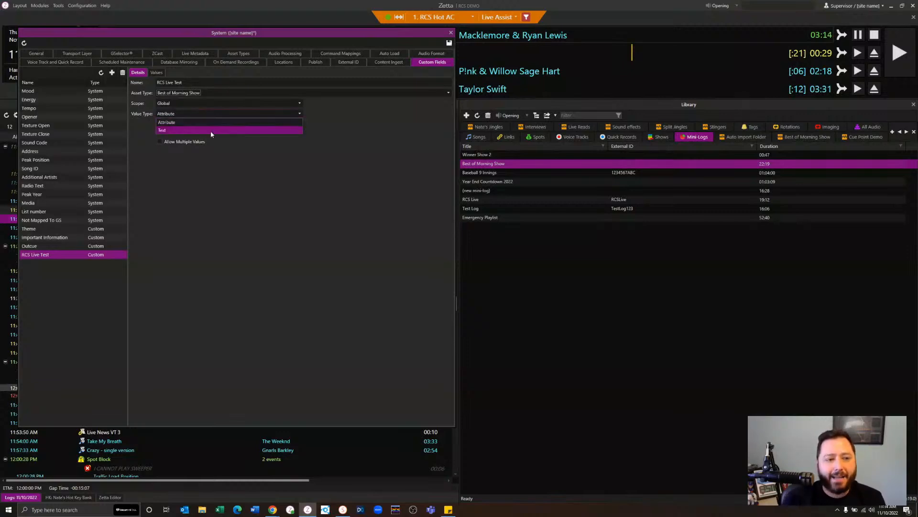
pyautogui.click(210, 130)
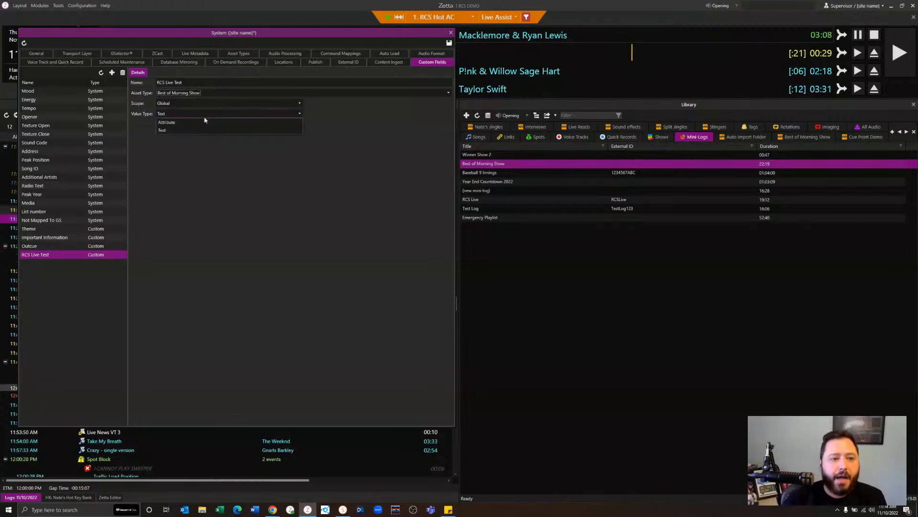
pyautogui.click(205, 126)
pyautogui.click(191, 132)
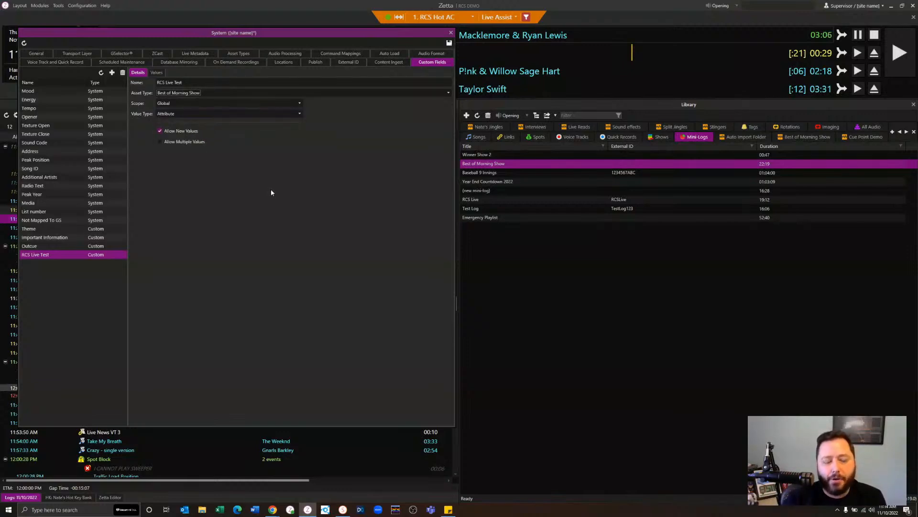
pyautogui.click(176, 142)
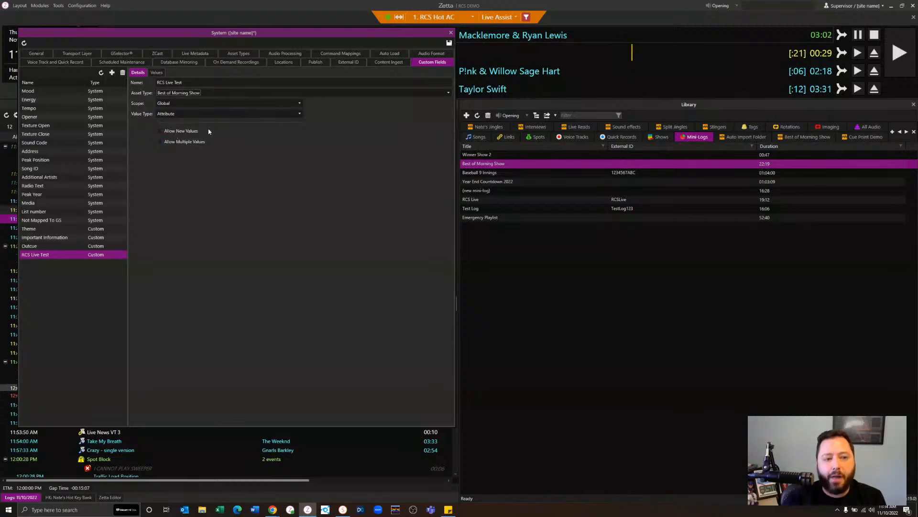
# Check the RCS Live Test field's list of values and rename the field as Streaming
pyautogui.click(156, 73)
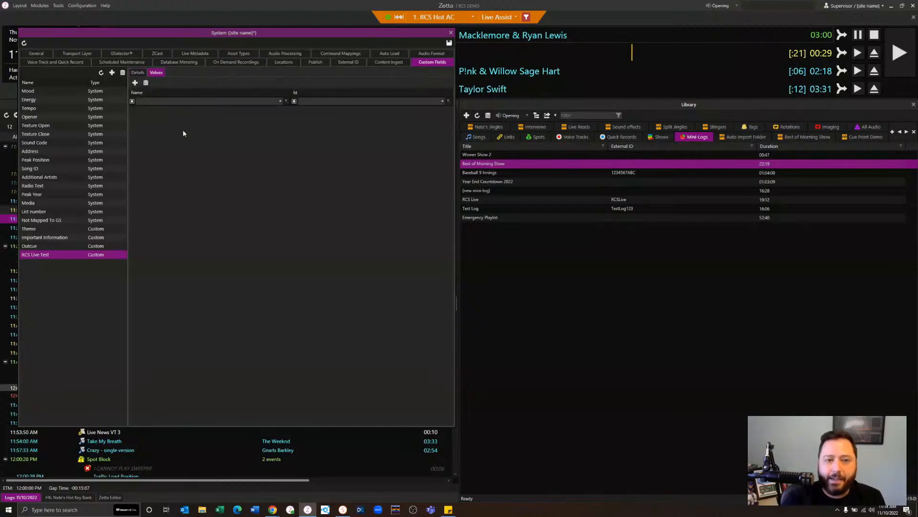
pyautogui.click(136, 75)
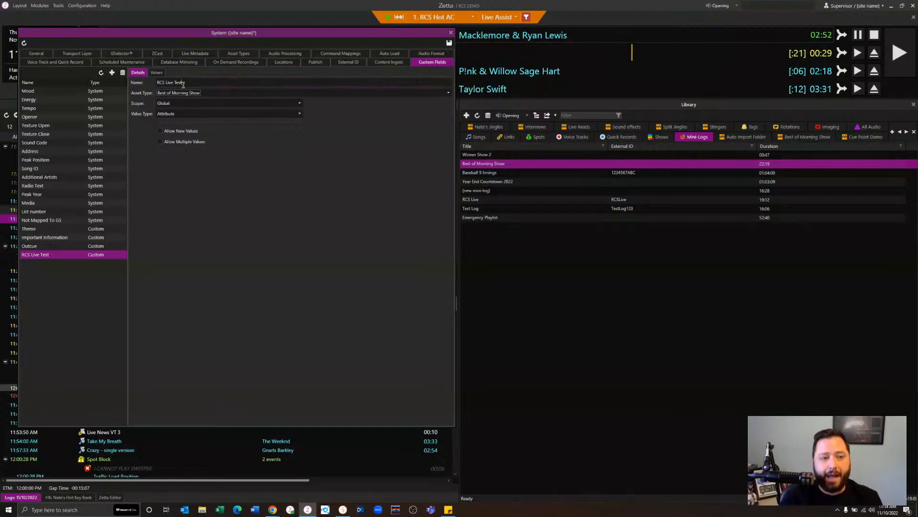
pyautogui.moveTo(185, 83); pyautogui.dragTo(139, 83)
pyautogui.write('Streaming')
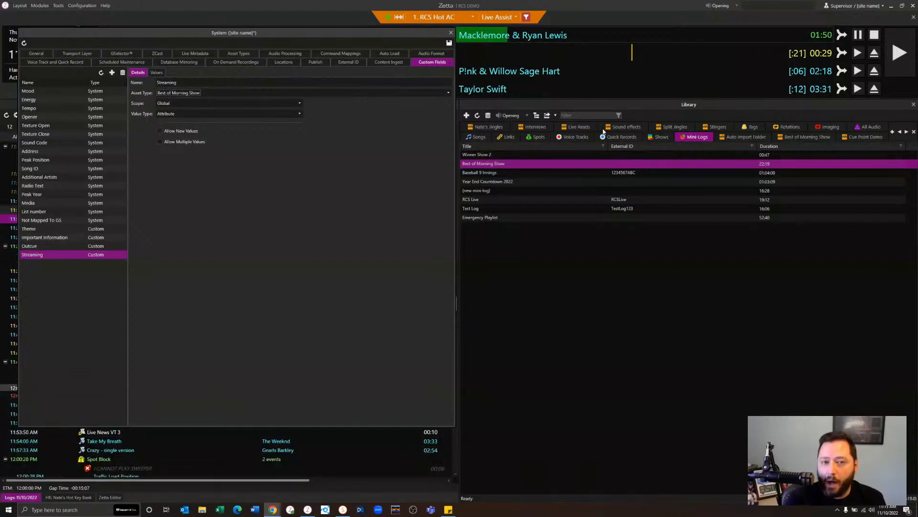
# Show the songs in the library, sort them by Important Information in descending order, and select the first song
pyautogui.click(472, 137)
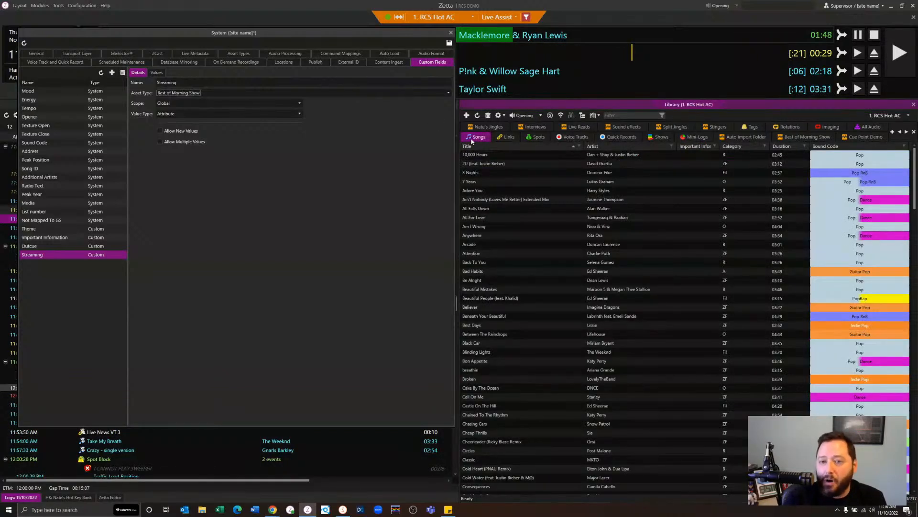
pyautogui.click(541, 200)
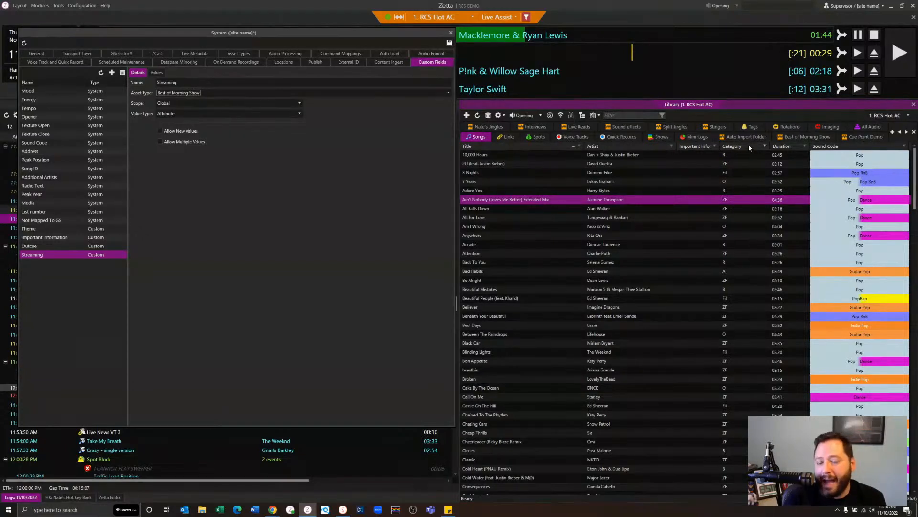
pyautogui.click(697, 146)
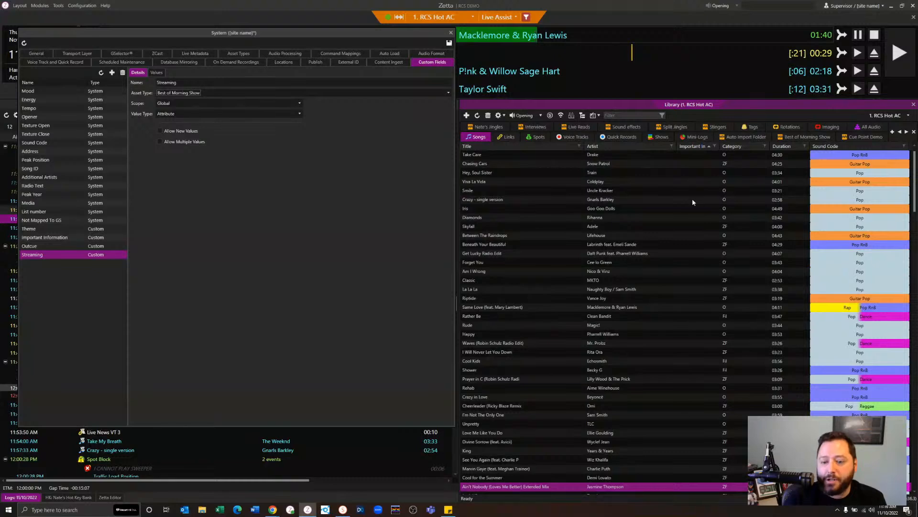
pyautogui.click(691, 147)
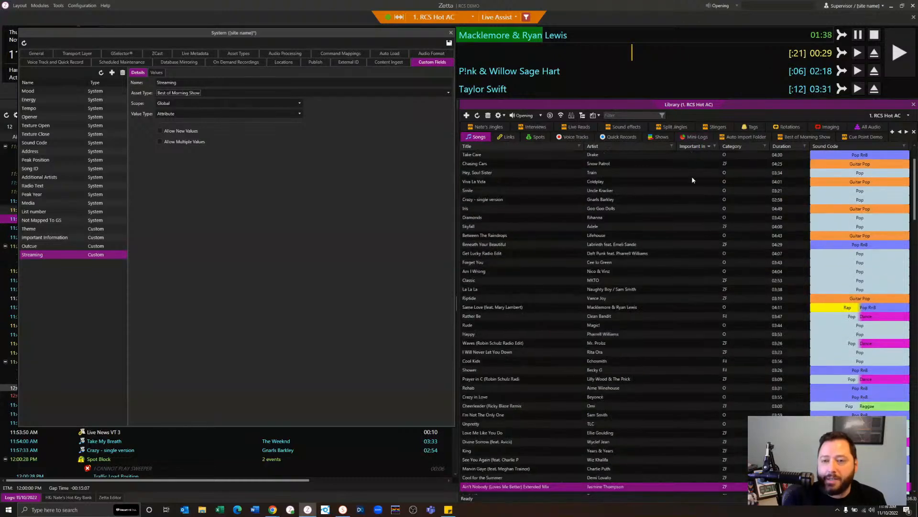
pyautogui.click(696, 159)
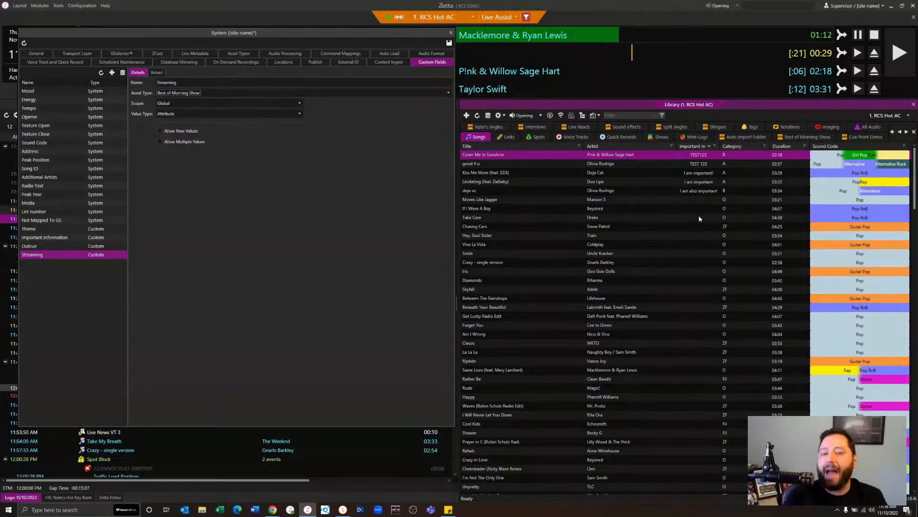
# Remove the Important Information column from the songs list and insert it again from the Extra fields, before the Category column
pyautogui.rightClick(695, 155)
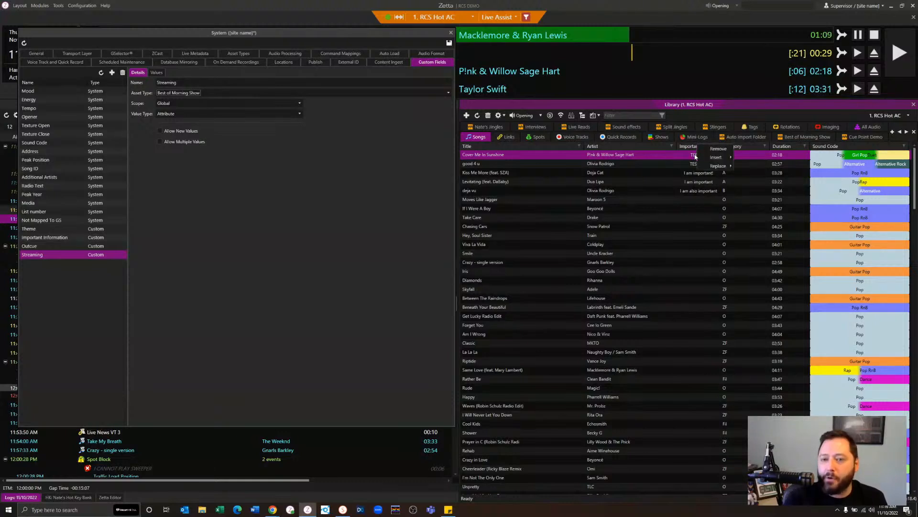
pyautogui.click(719, 149)
pyautogui.rightClick(650, 149)
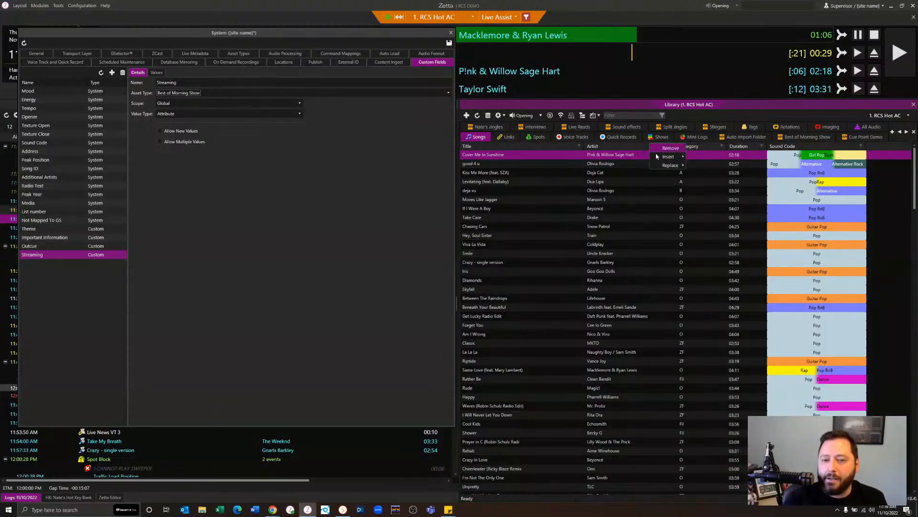
pyautogui.moveTo(663, 158)
pyautogui.moveTo(707, 185)
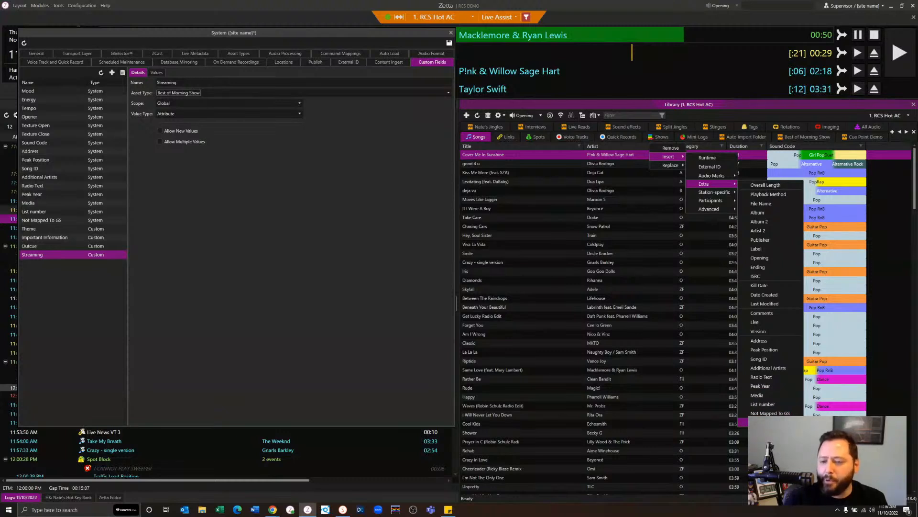
pyautogui.click(765, 422)
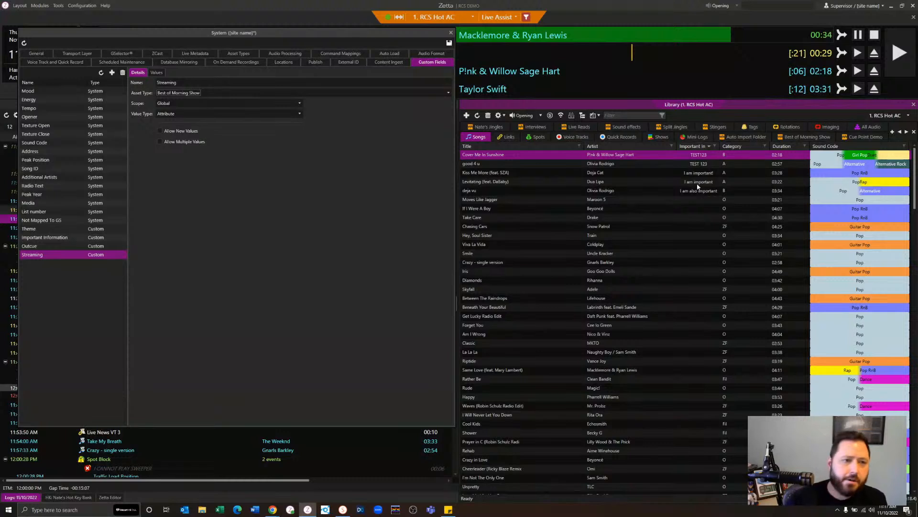
# Compare the settings of the Outcue and Important Information custom fields and review the Important Information values
pyautogui.click(65, 248)
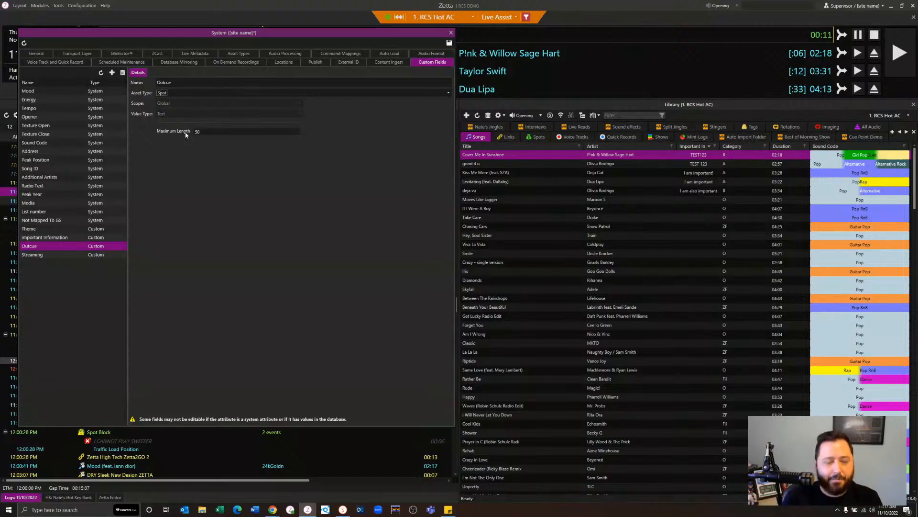
pyautogui.click(56, 240)
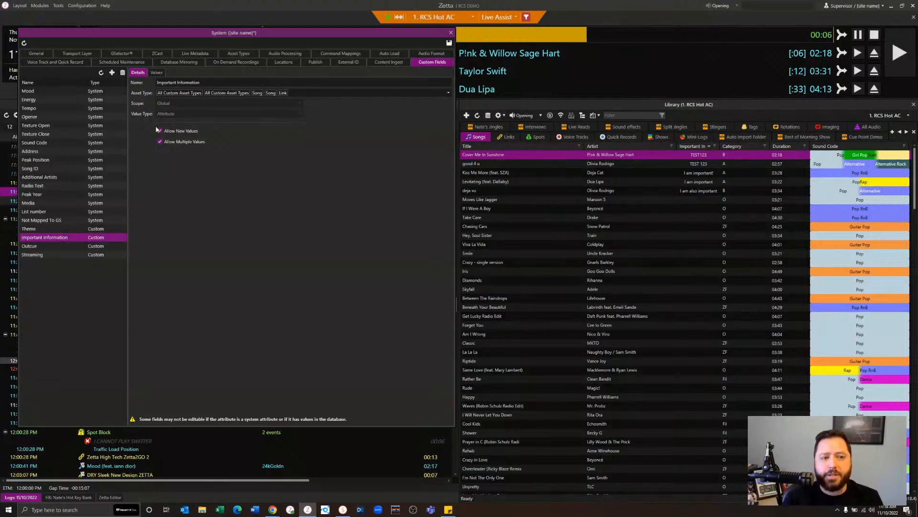
pyautogui.click(70, 246)
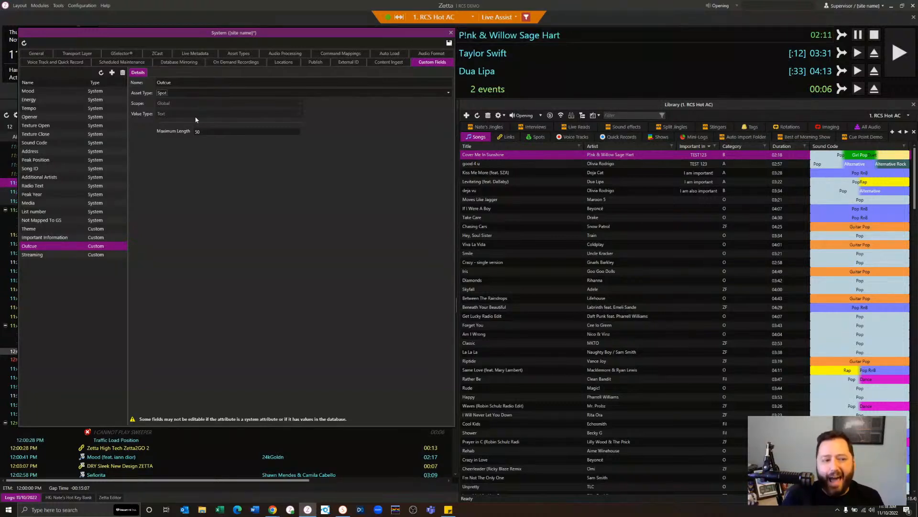
pyautogui.click(67, 238)
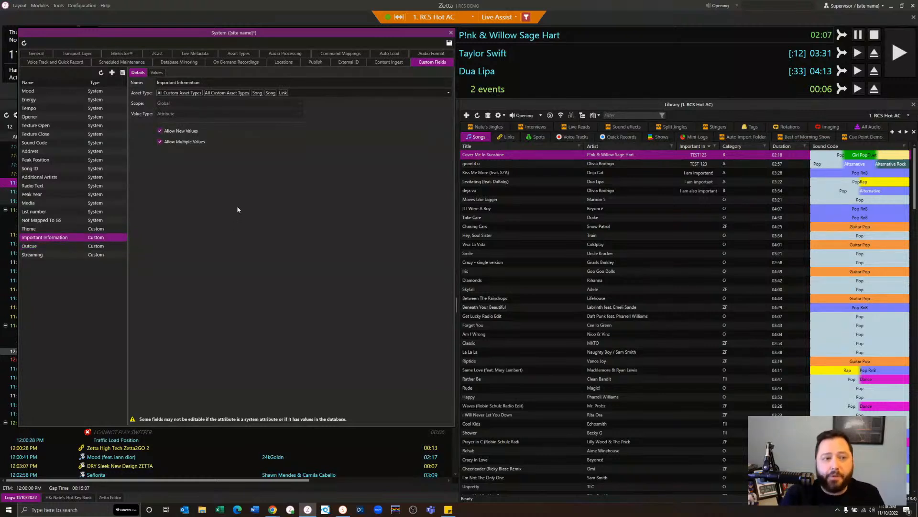
pyautogui.click(154, 73)
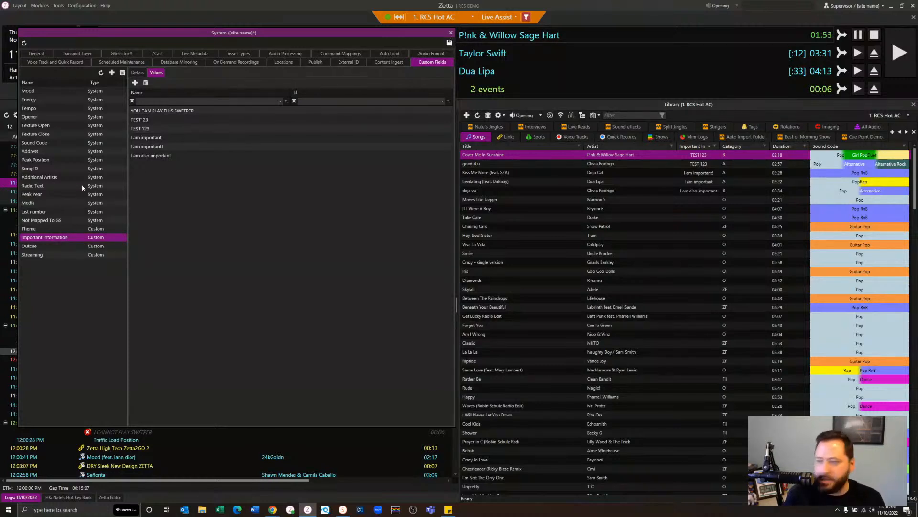
# Close the system configuration without saving the custom field changes
pyautogui.click(82, 5)
pyautogui.click(85, 15)
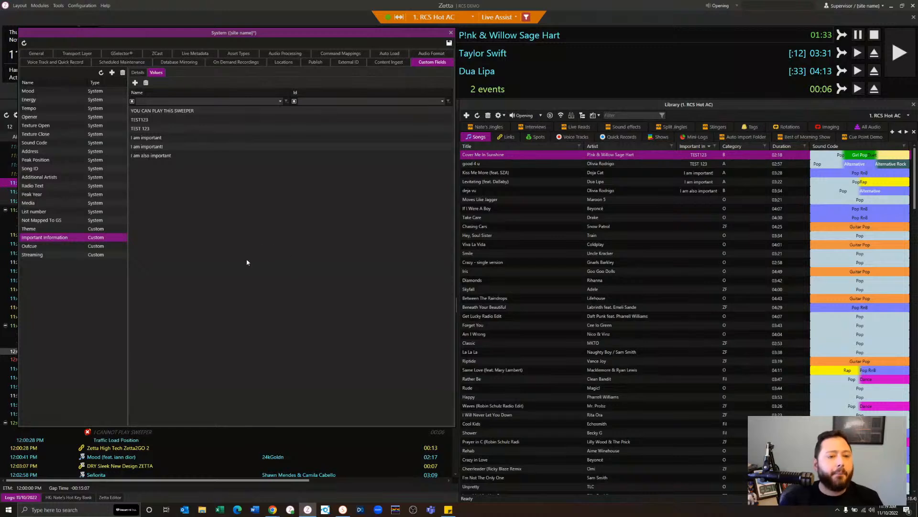
pyautogui.click(451, 33)
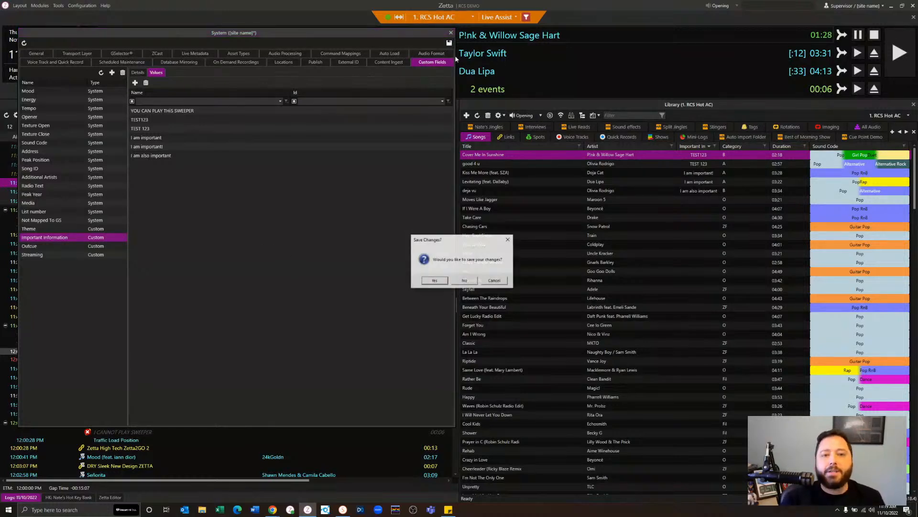
pyautogui.click(465, 280)
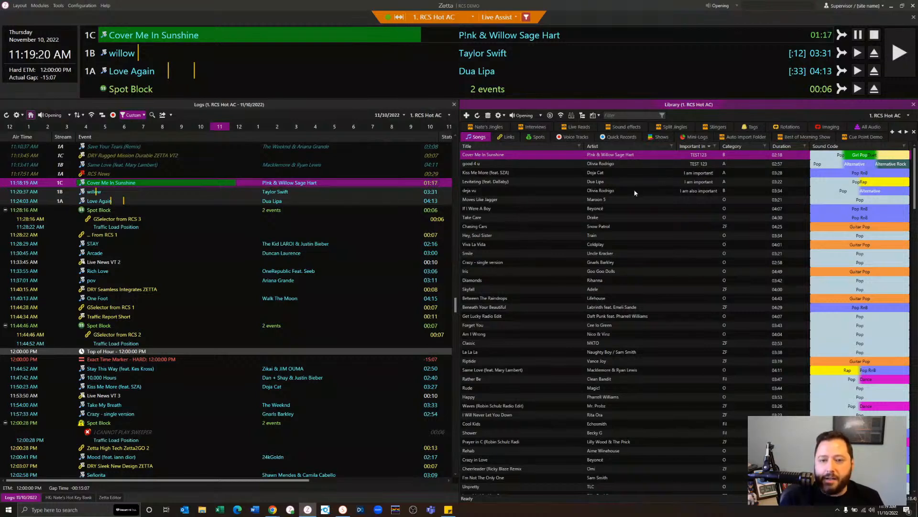
# Sort the songs by category to pick Save Your Tears (Remix), and open that same song's card in GSelector
pyautogui.click(746, 147)
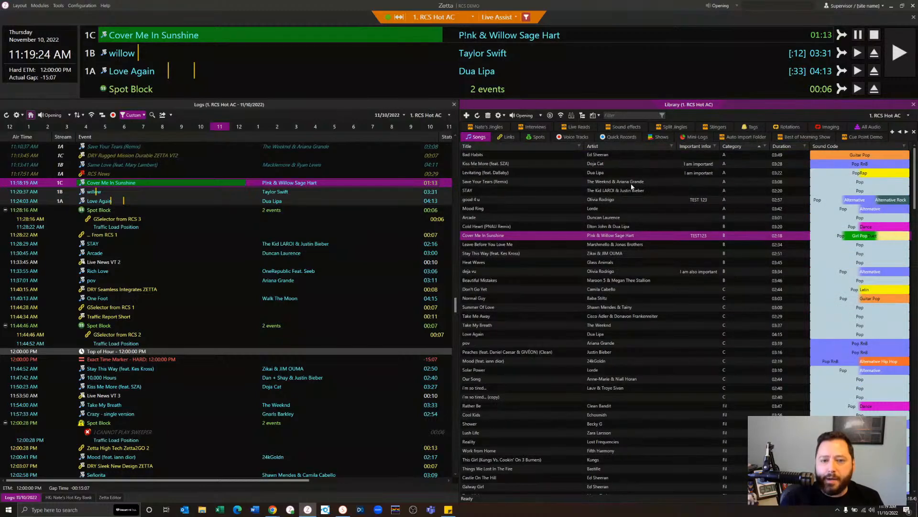
pyautogui.click(581, 183)
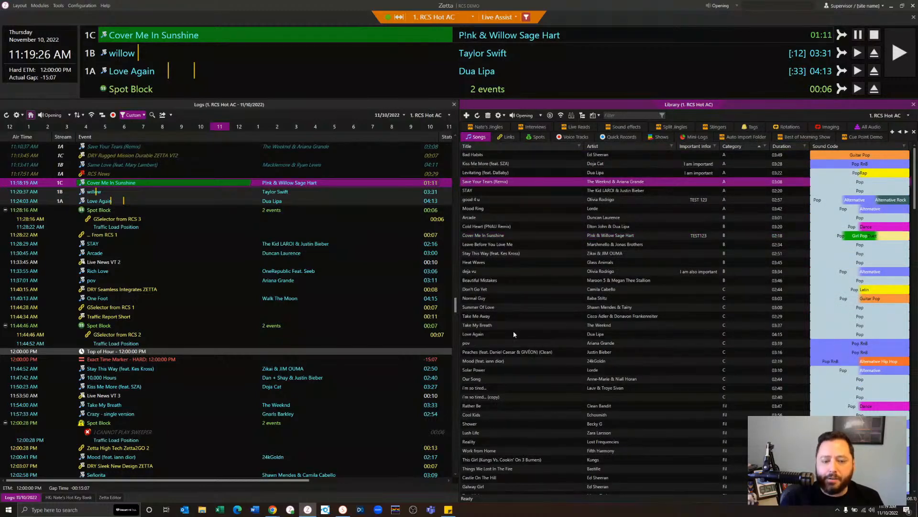
pyautogui.click(344, 511)
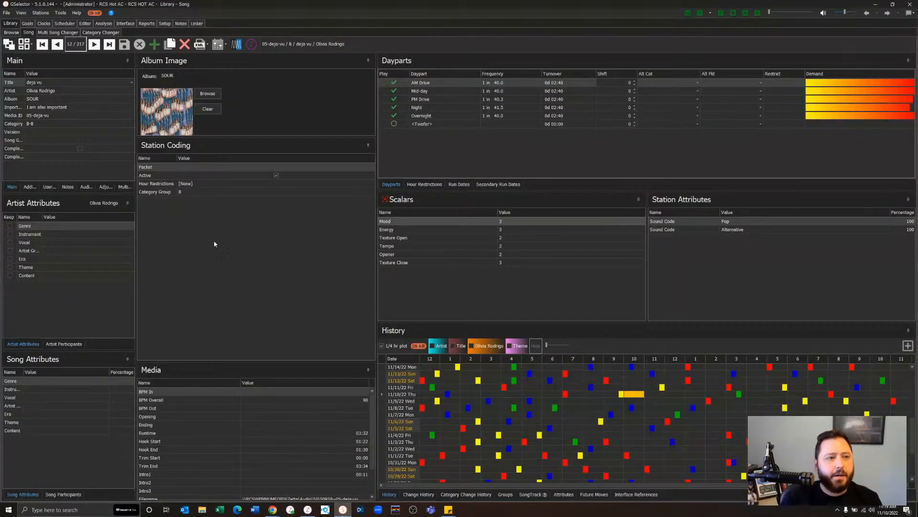
pyautogui.click(95, 44)
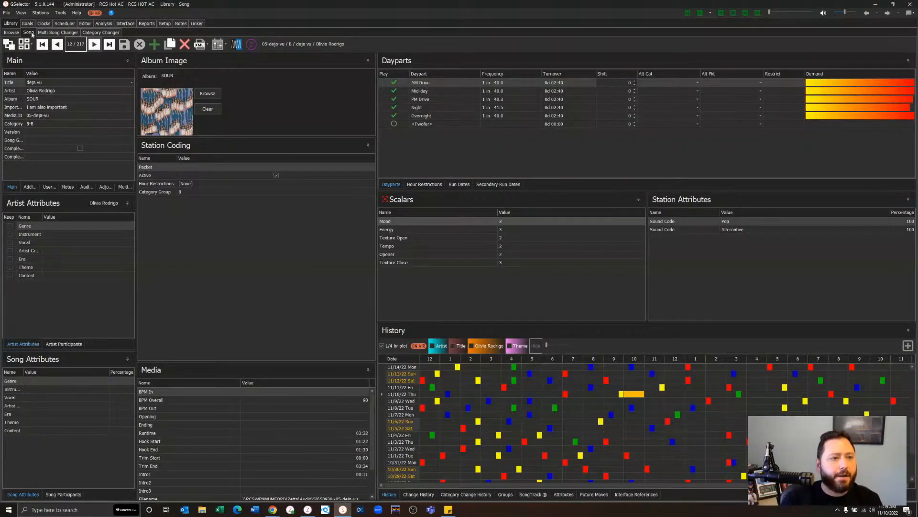
pyautogui.click(13, 33)
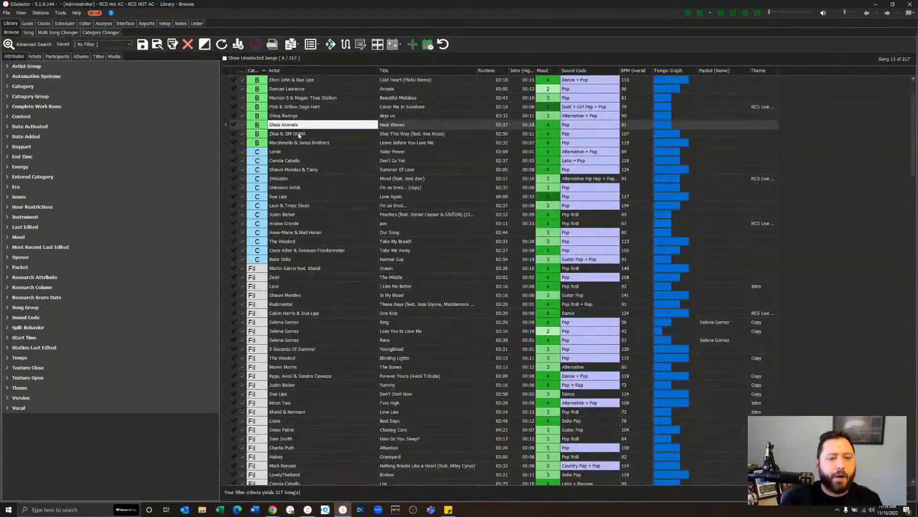
pyautogui.scroll(2, 327, 162)
pyautogui.click(335, 125)
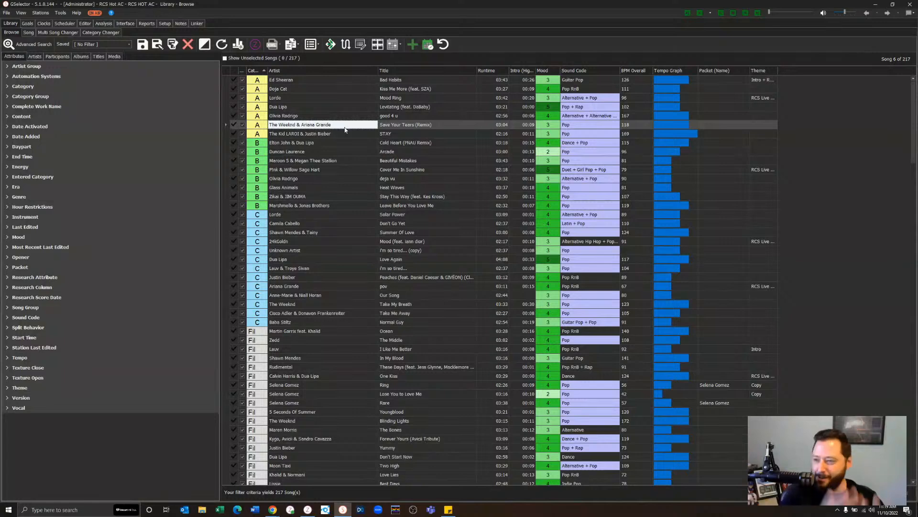
pyautogui.doubleClick(344, 125)
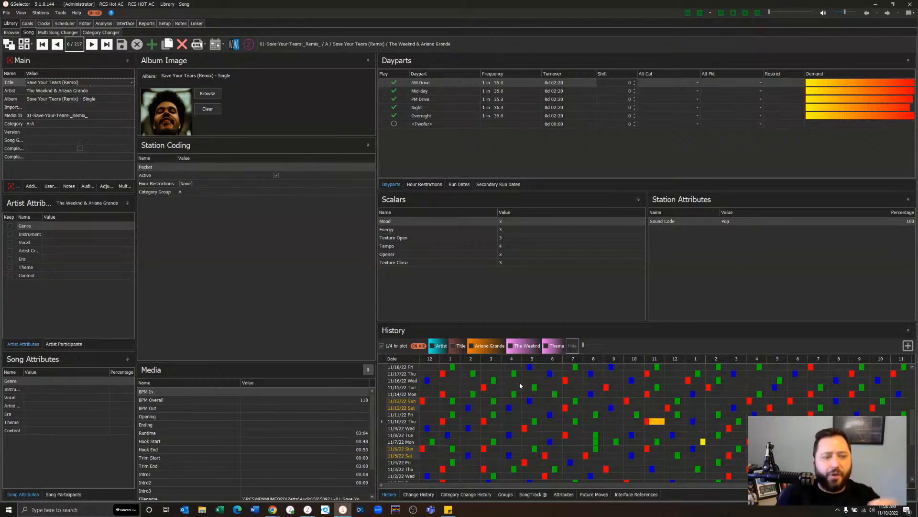
# Set the song's Important Information field to "I too am important" and save the song
pyautogui.click(20, 108)
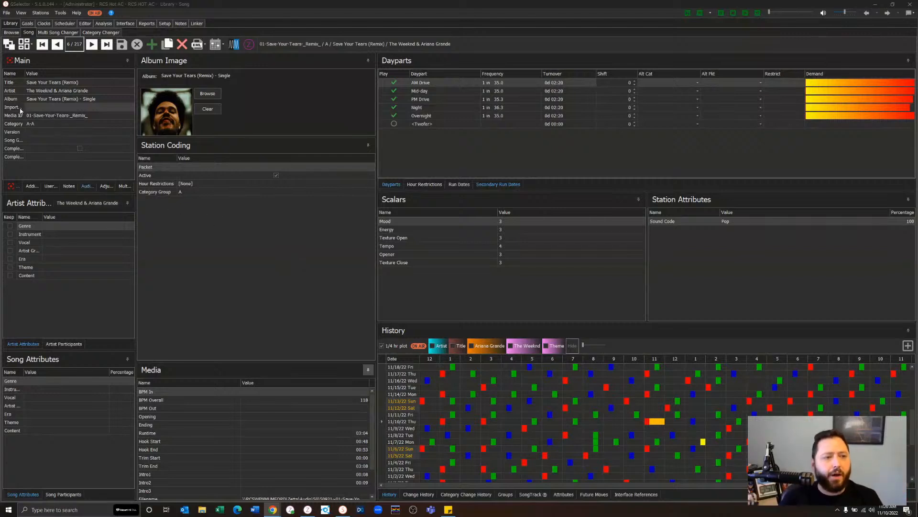
pyautogui.click(55, 106)
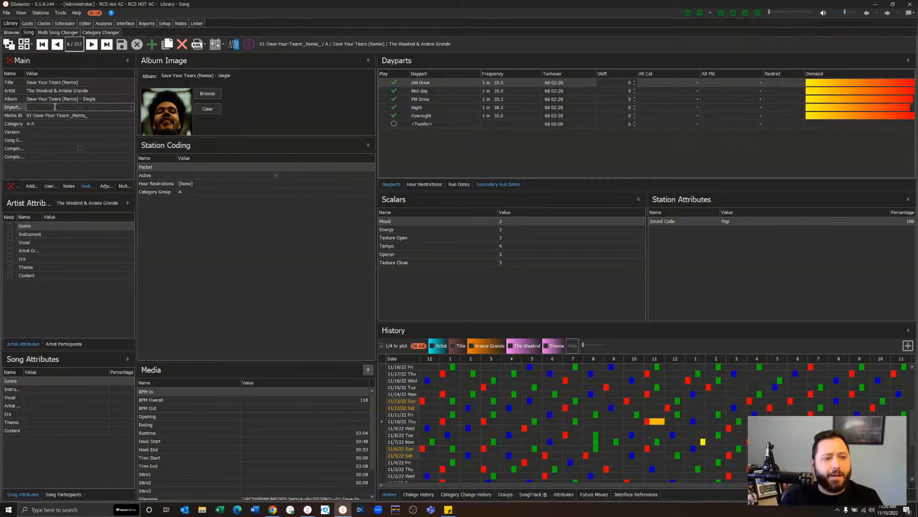
pyautogui.write('I too ')
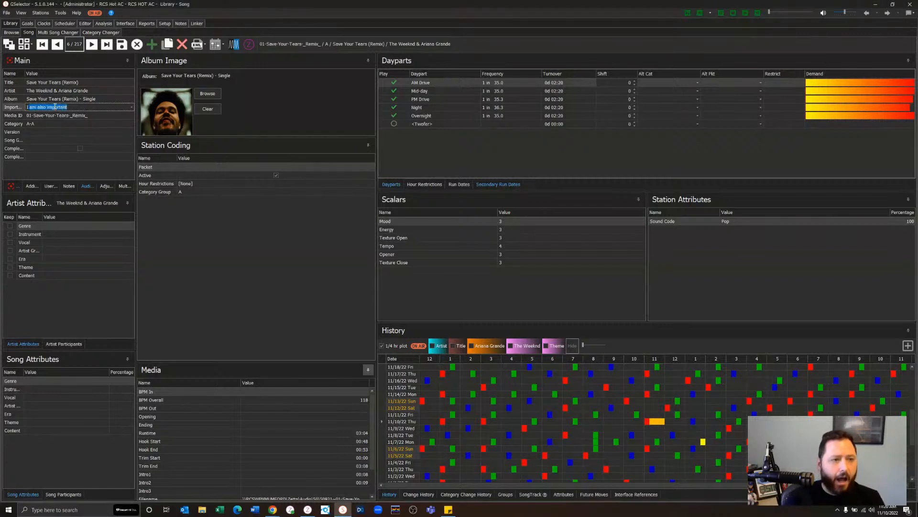
pyautogui.write('am important')
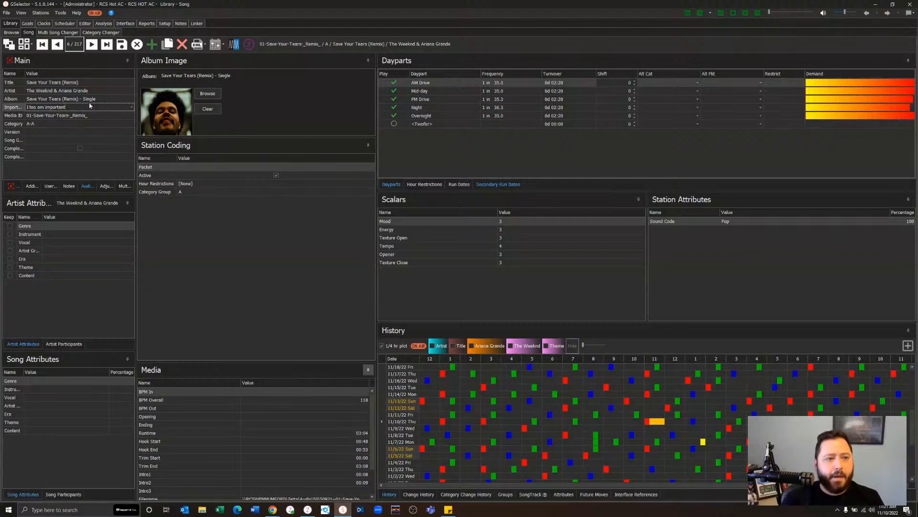
pyautogui.click(121, 44)
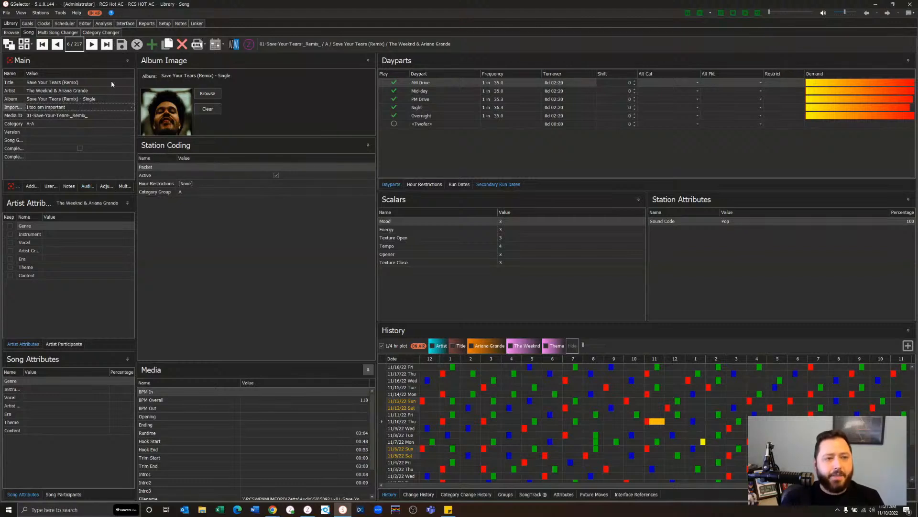
pyautogui.click(111, 83)
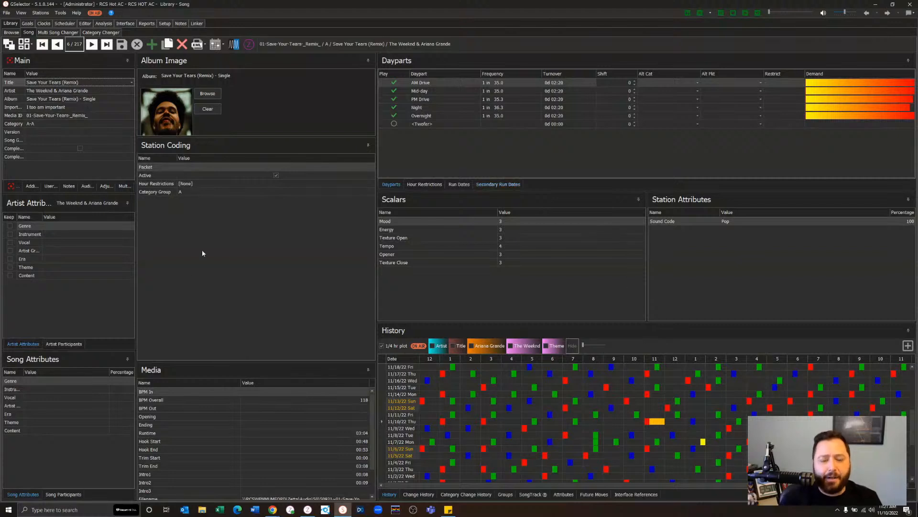
pyautogui.click(12, 108)
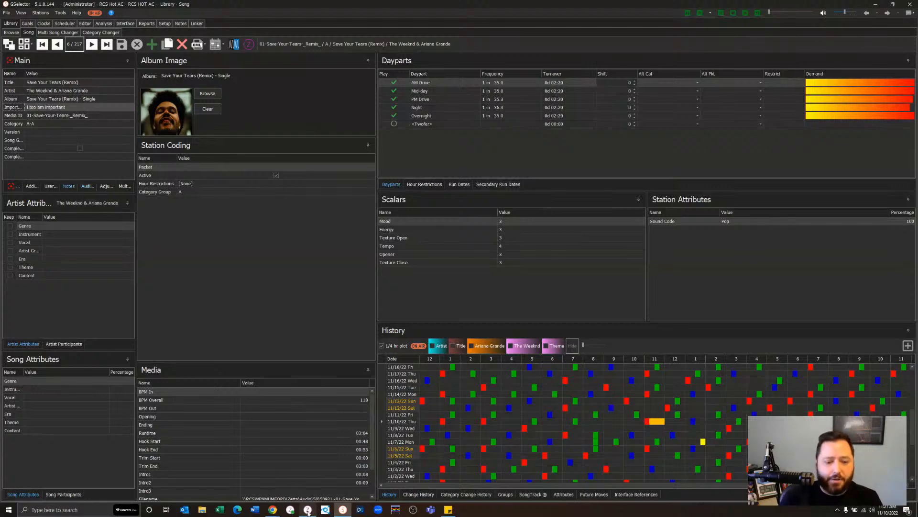
# Switch back to Zetta and examine the extra metadata of Save Your Tears (Remix) in an enlarged window
pyautogui.click(307, 509)
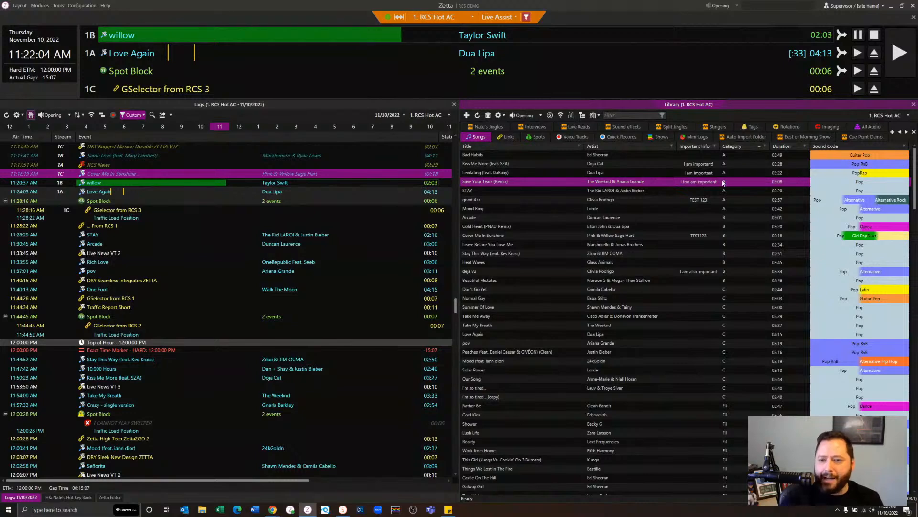
pyautogui.doubleClick(604, 186)
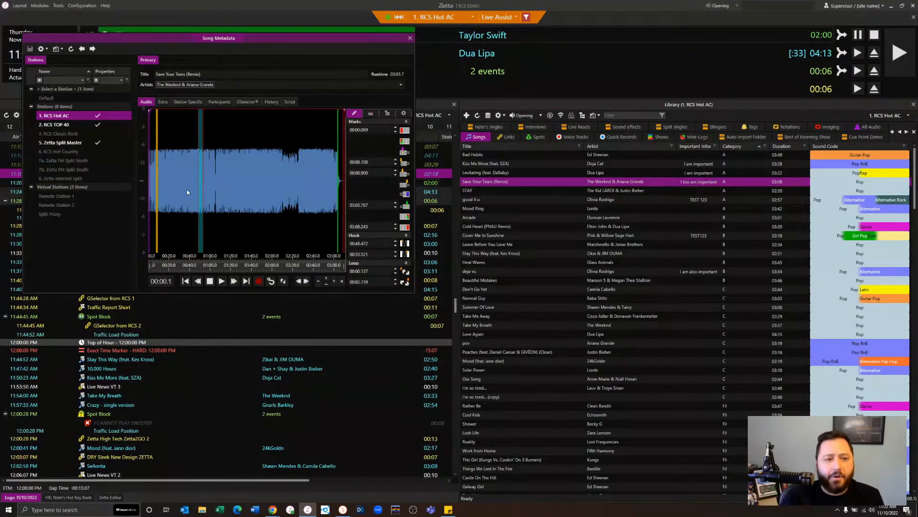
pyautogui.click(162, 102)
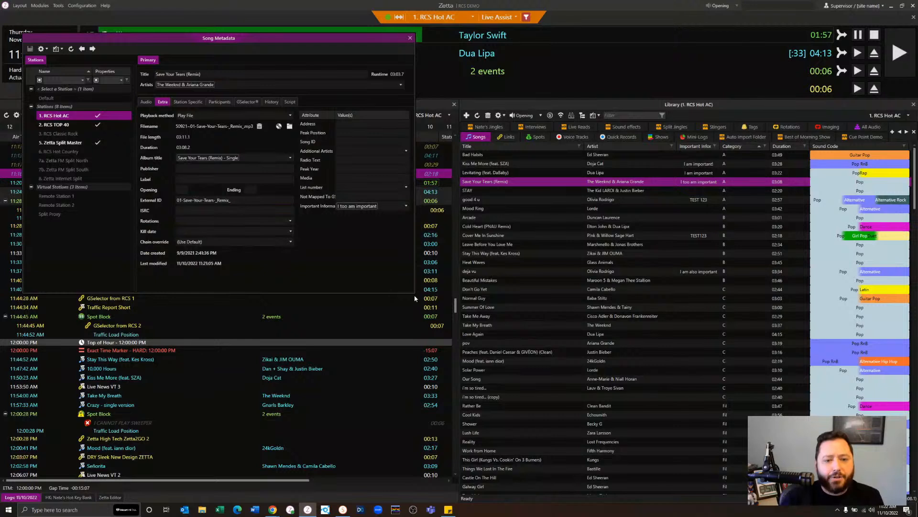
pyautogui.moveTo(415, 293); pyautogui.dragTo(573, 385)
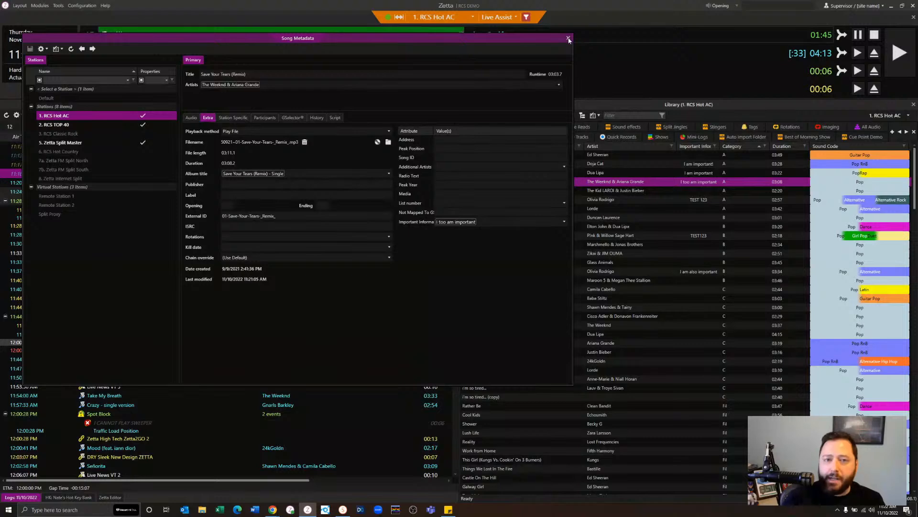
# Switch to GSelector and examine the user-defined fields and their available data types in the global settings
pyautogui.click(343, 509)
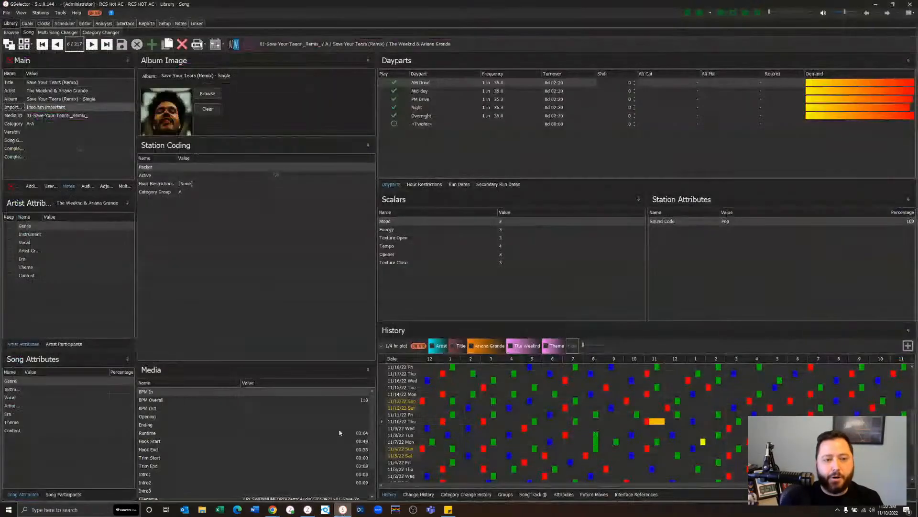
pyautogui.click(61, 14)
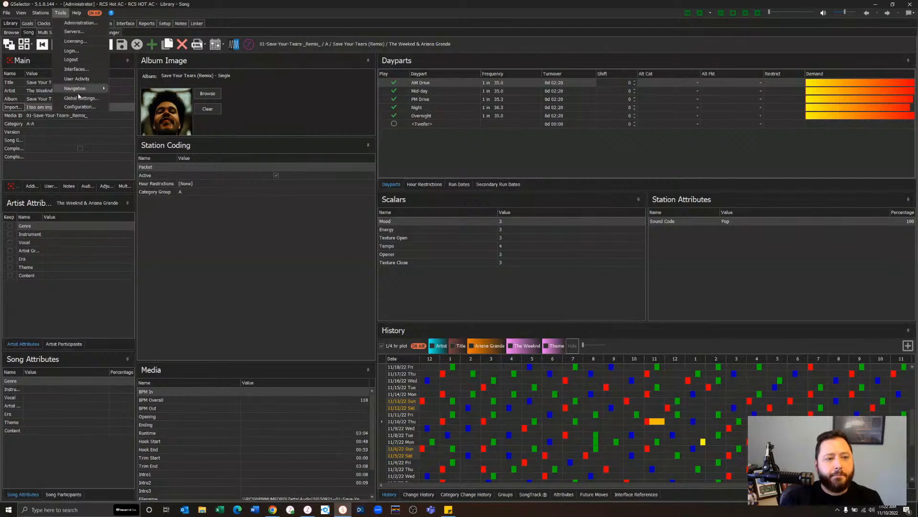
pyautogui.click(92, 101)
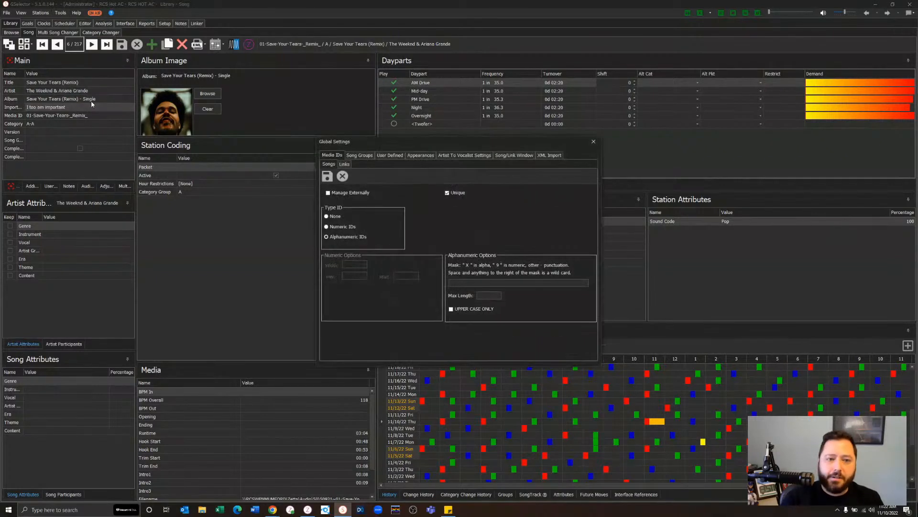
pyautogui.click(386, 156)
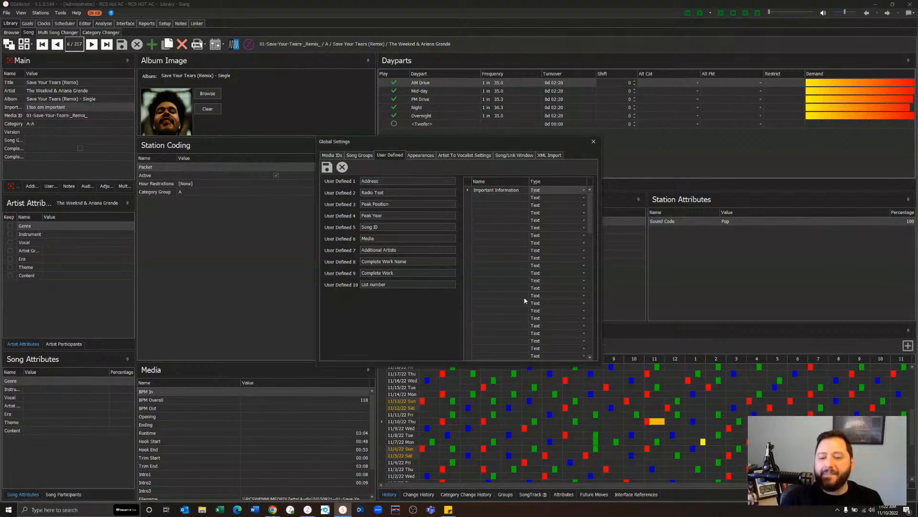
pyautogui.scroll(-5, 525, 300)
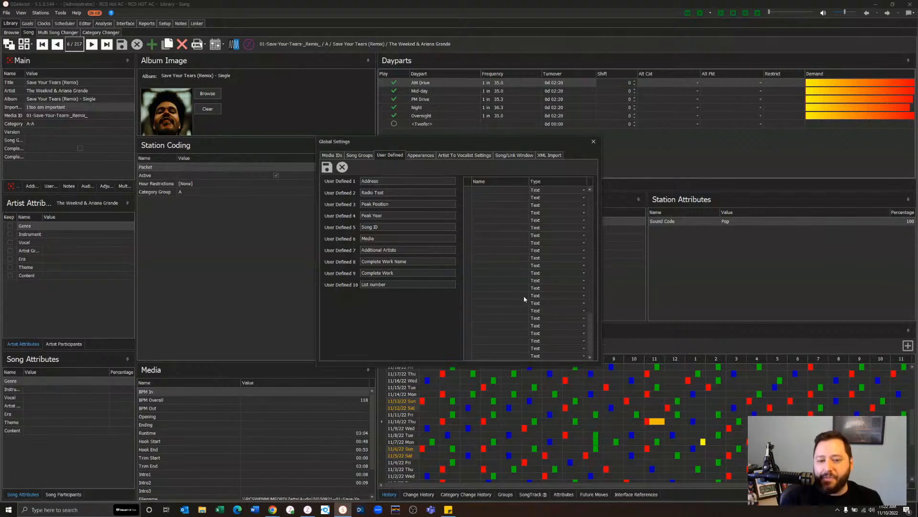
pyautogui.scroll(5, 525, 300)
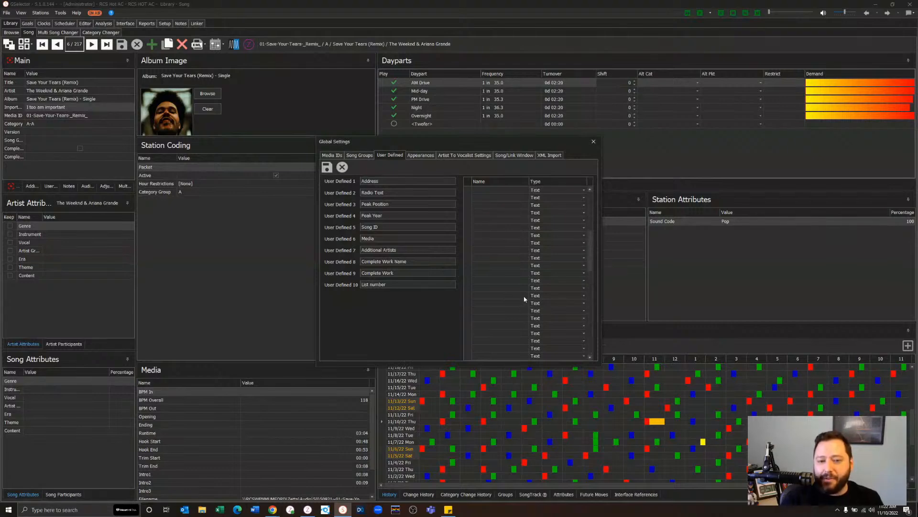
pyautogui.click(584, 199)
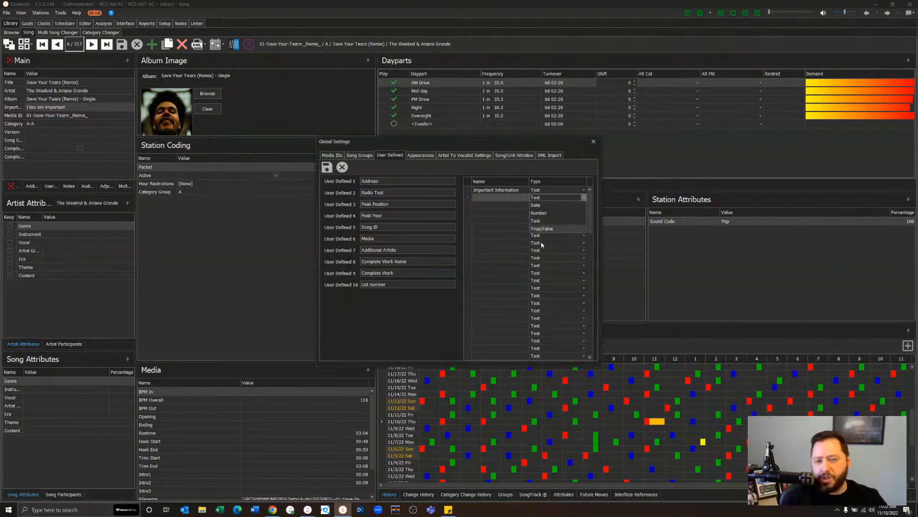
pyautogui.click(406, 326)
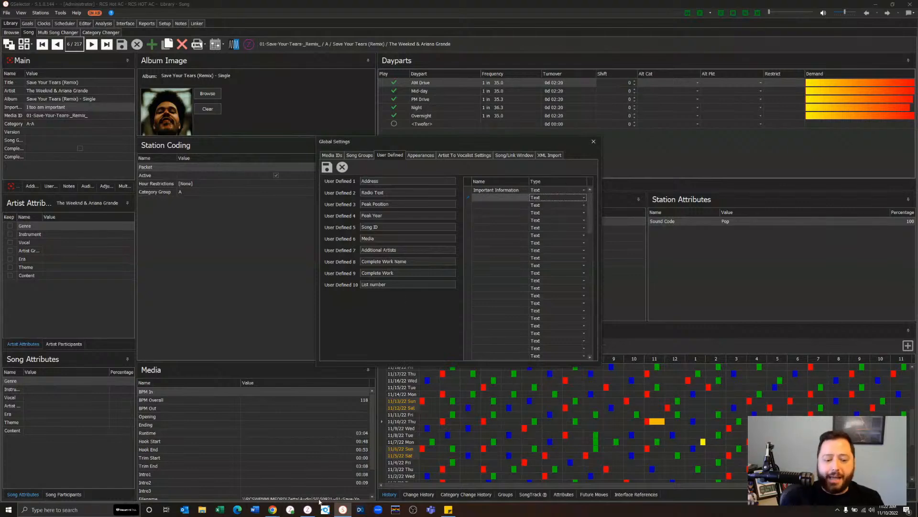
# Switch to Zetta and examine the name and details of the Important Information custom field in the system configuration
pyautogui.click(312, 512)
pyautogui.click(93, 6)
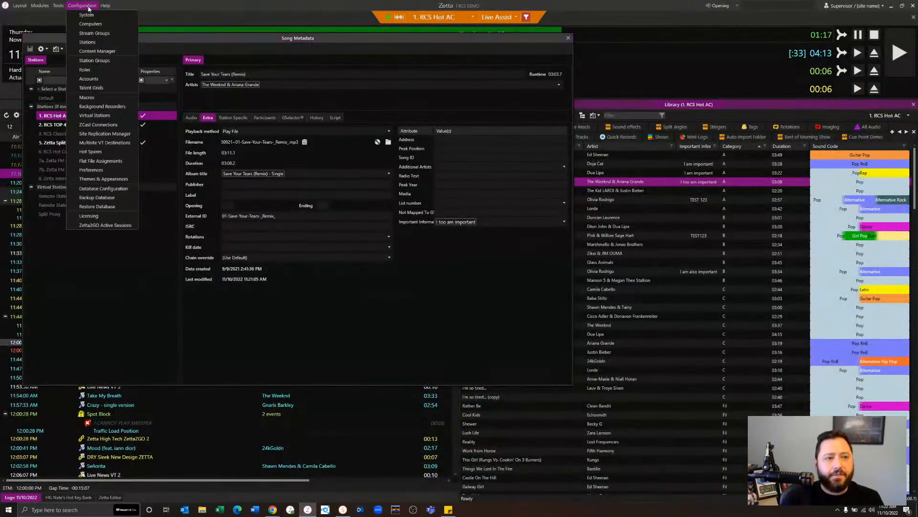
pyautogui.click(89, 16)
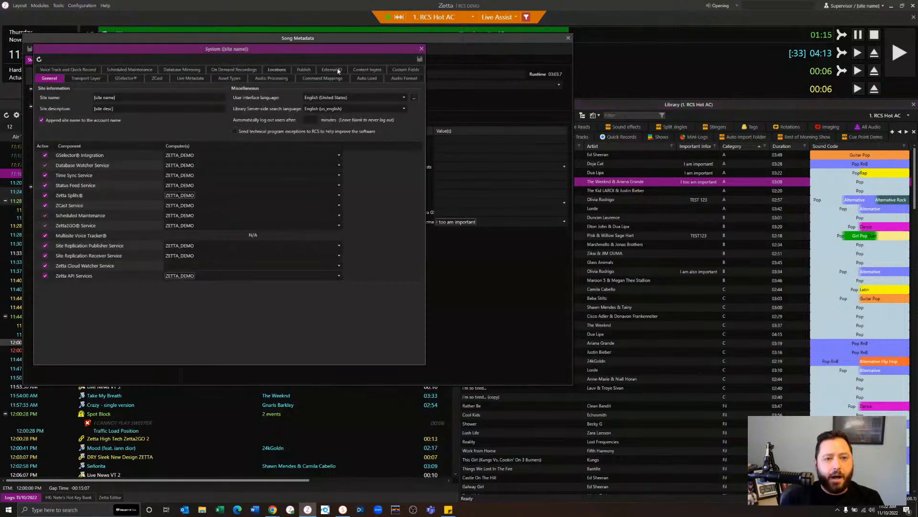
pyautogui.click(405, 77)
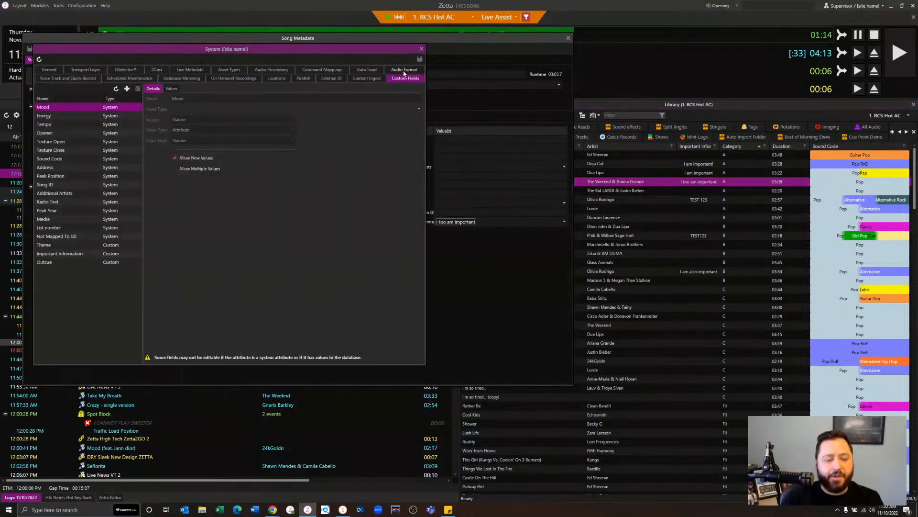
pyautogui.click(65, 254)
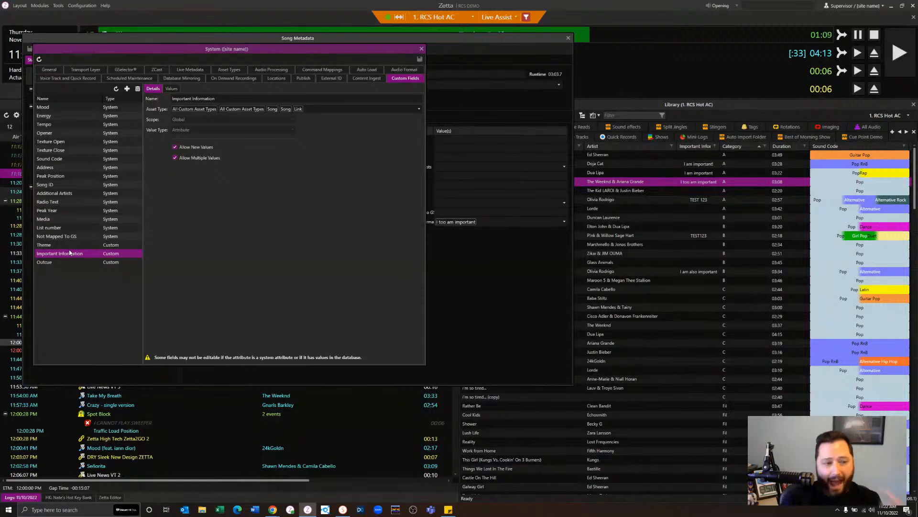
pyautogui.moveTo(215, 99); pyautogui.dragTo(135, 120)
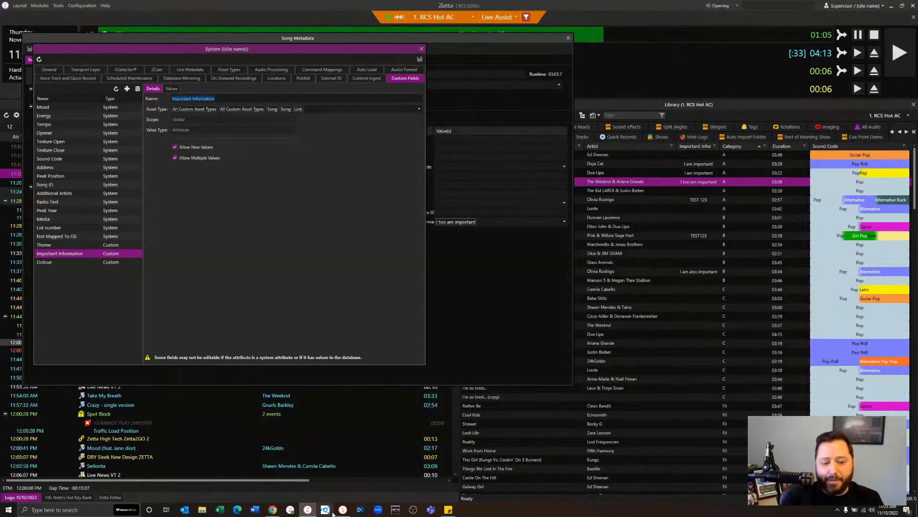
# Compare the Important Information field name in GSelector, and close the open settings and song metadata windows to return to the Zetta library
pyautogui.moveTo(342, 510)
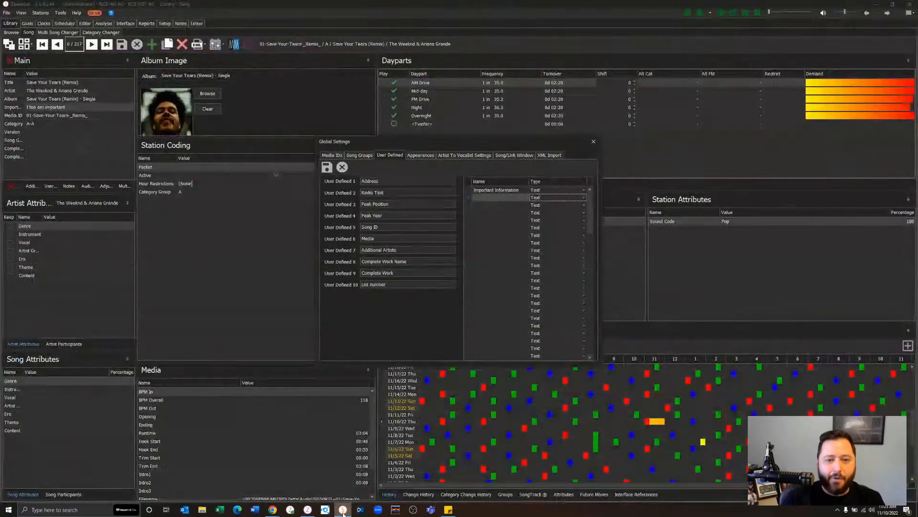
pyautogui.click(342, 510)
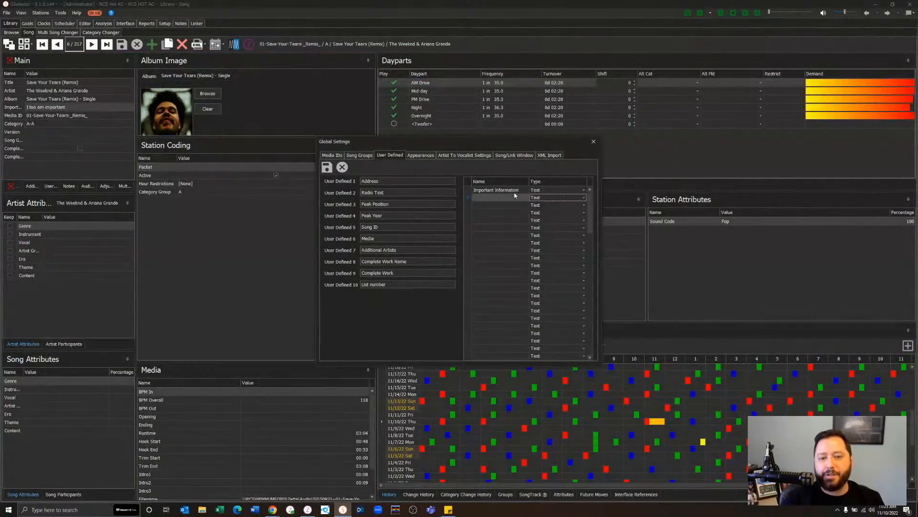
pyautogui.click(594, 143)
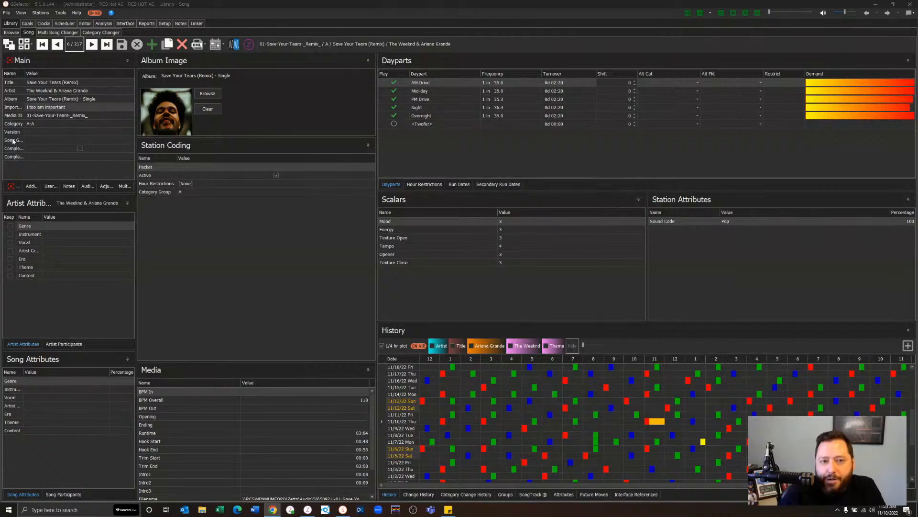
pyautogui.click(875, 4)
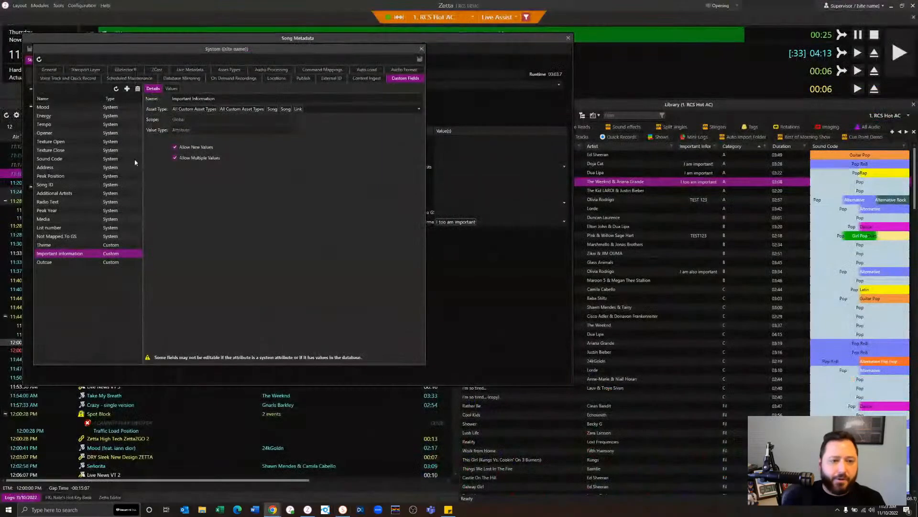
pyautogui.click(420, 49)
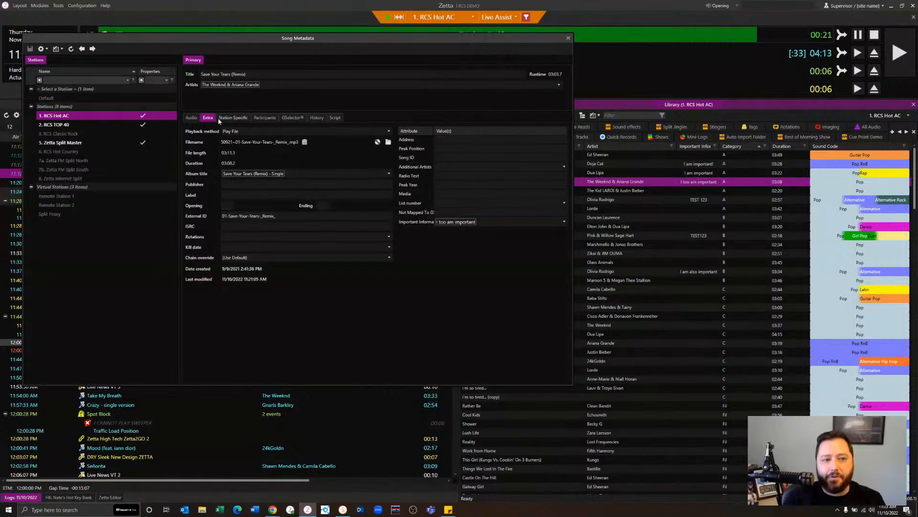
pyautogui.click(569, 39)
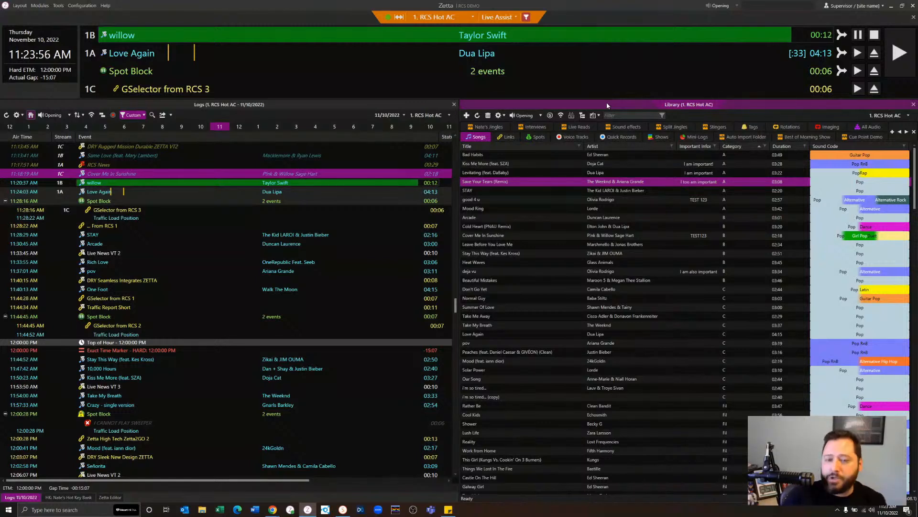
# Show the library's spots and insert the Outcue custom field as a column after the title
pyautogui.click(536, 137)
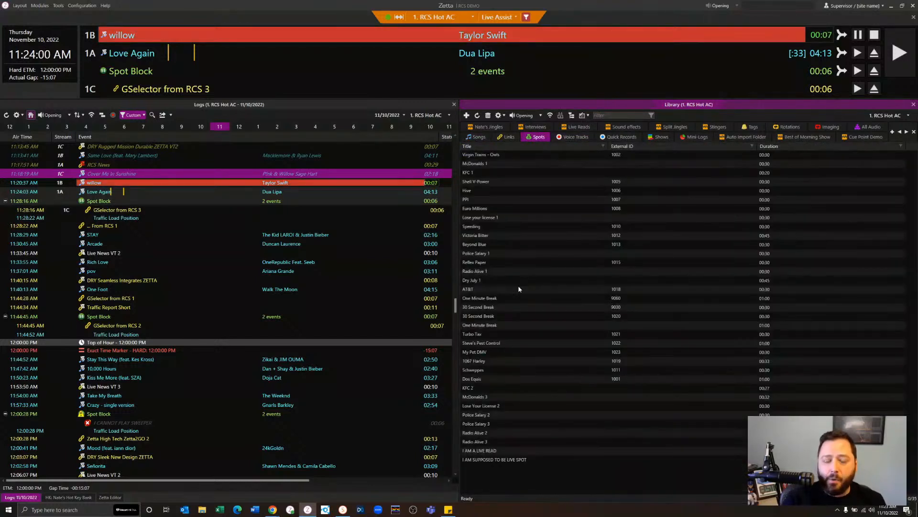
pyautogui.rightClick(581, 146)
pyautogui.moveTo(593, 163)
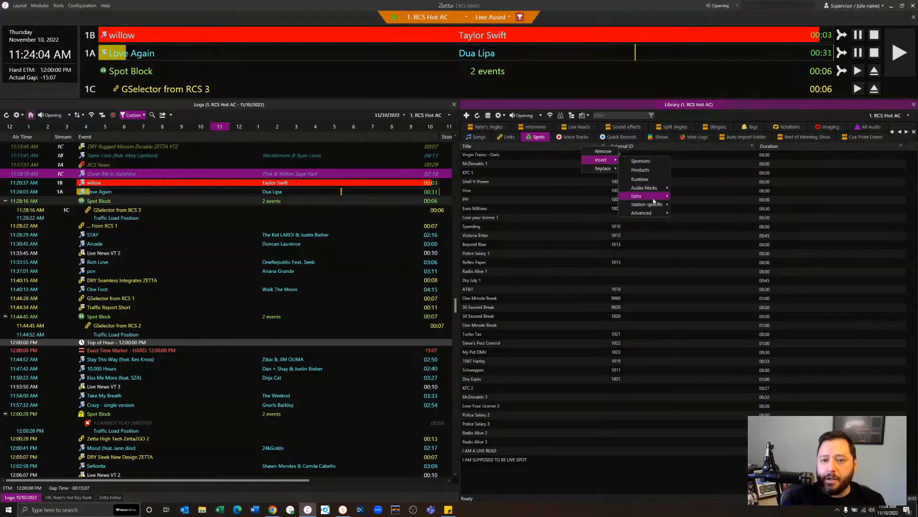
pyautogui.moveTo(644, 196)
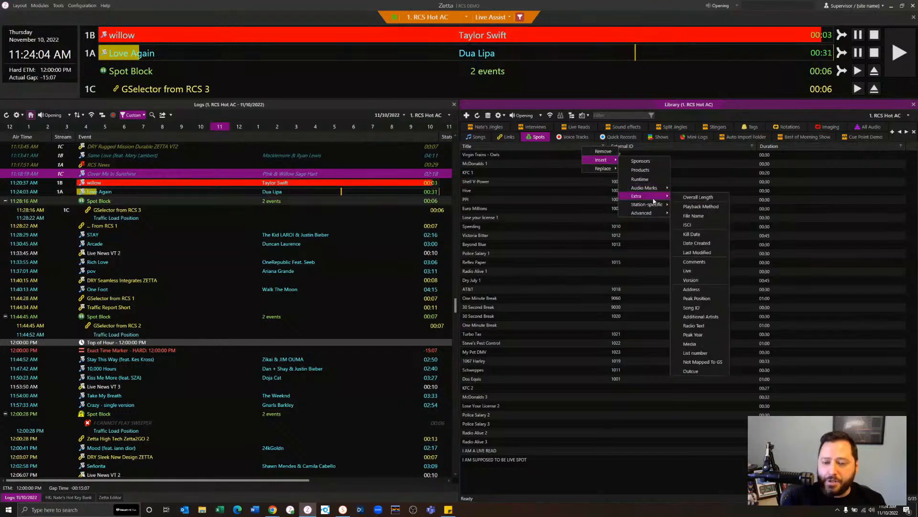
pyautogui.click(687, 372)
# Examine the Outcue value in the extra metadata of the spot I AM SUPPOSED TO BE LIVE SPOT, and close its metadata
pyautogui.click(620, 459)
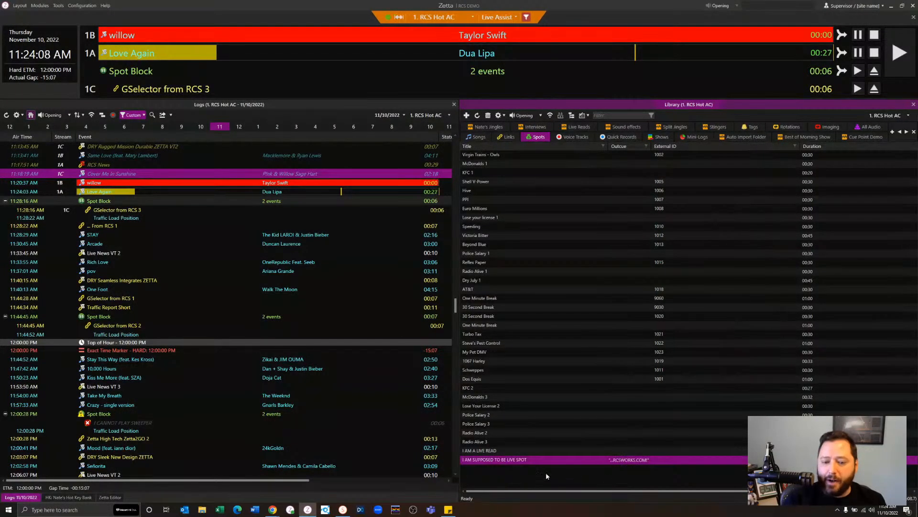
pyautogui.doubleClick(531, 459)
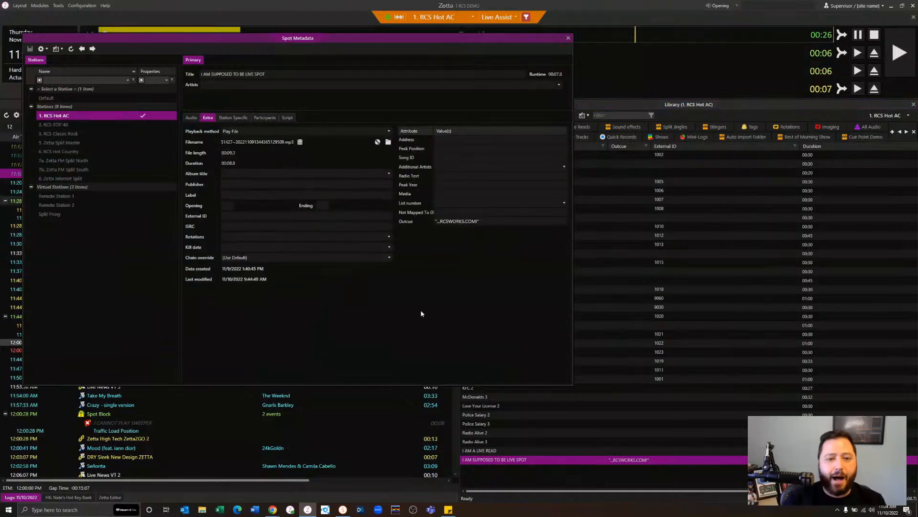
pyautogui.click(208, 118)
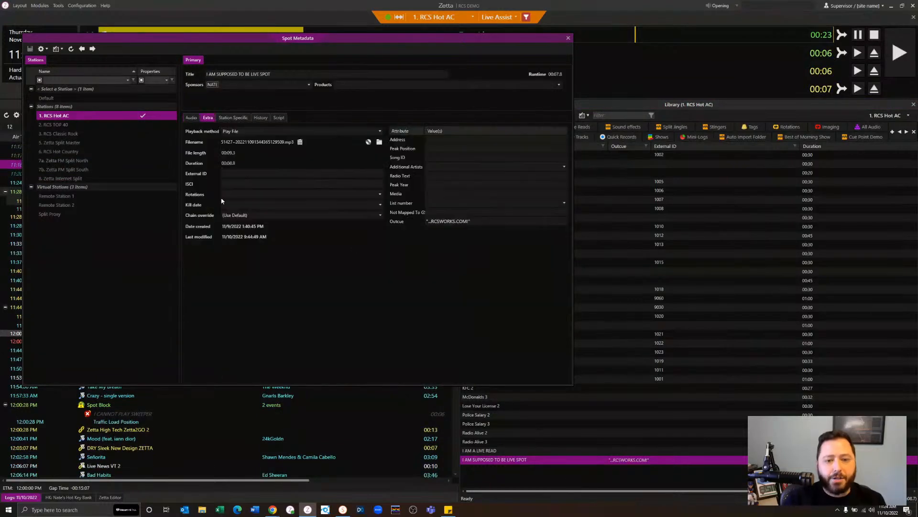
pyautogui.click(481, 221)
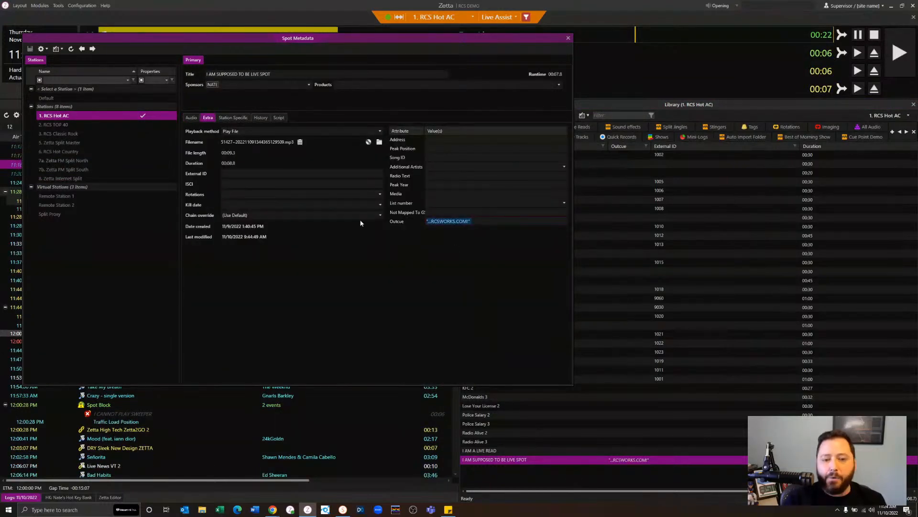
pyautogui.click(494, 222)
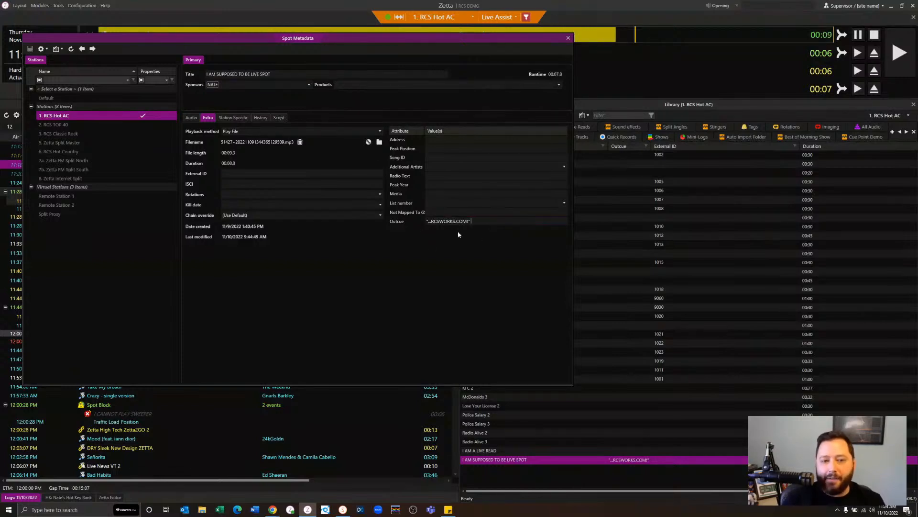
pyautogui.click(568, 39)
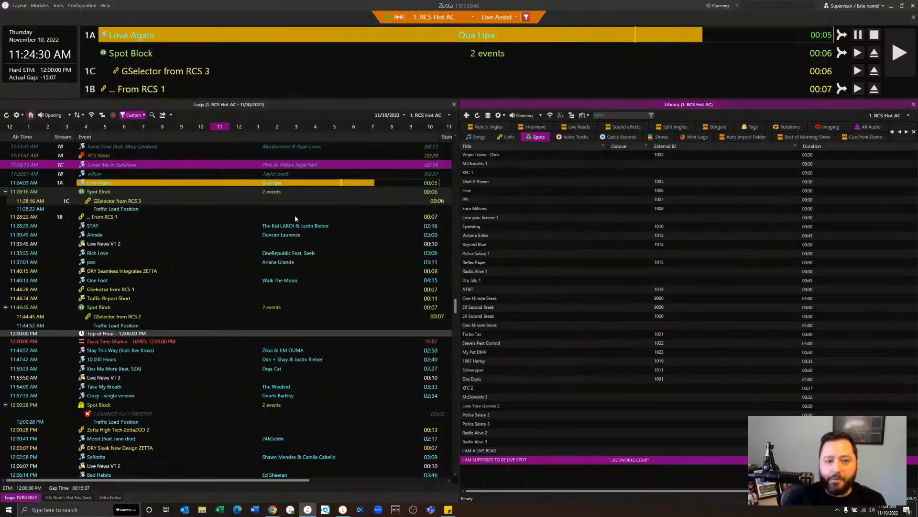
# Insert the asset's Outcue field as a column in the log and narrow the Event column to bring it into view
pyautogui.rightClick(162, 139)
pyautogui.moveTo(168, 152)
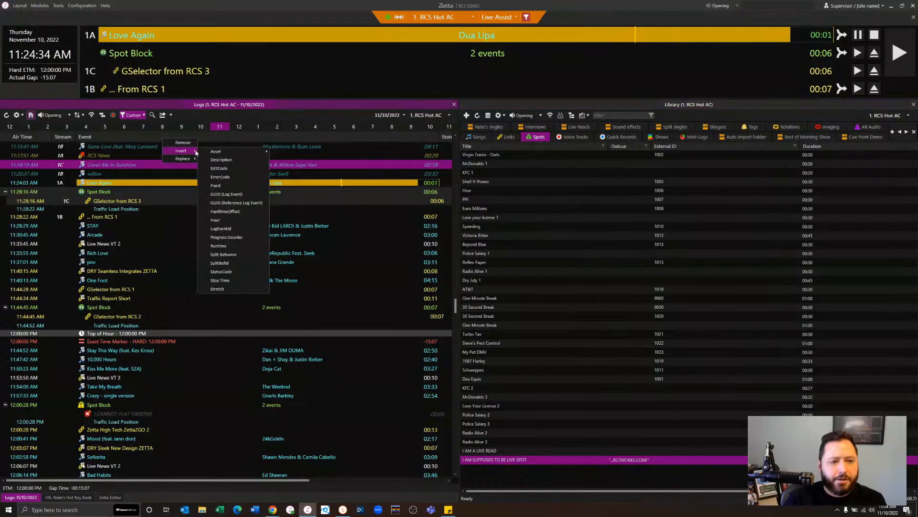
pyautogui.moveTo(234, 154)
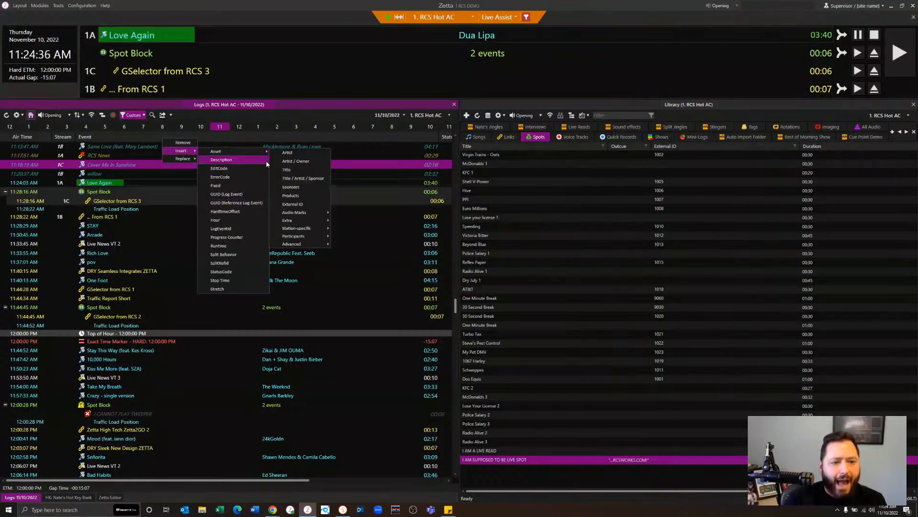
pyautogui.moveTo(289, 220)
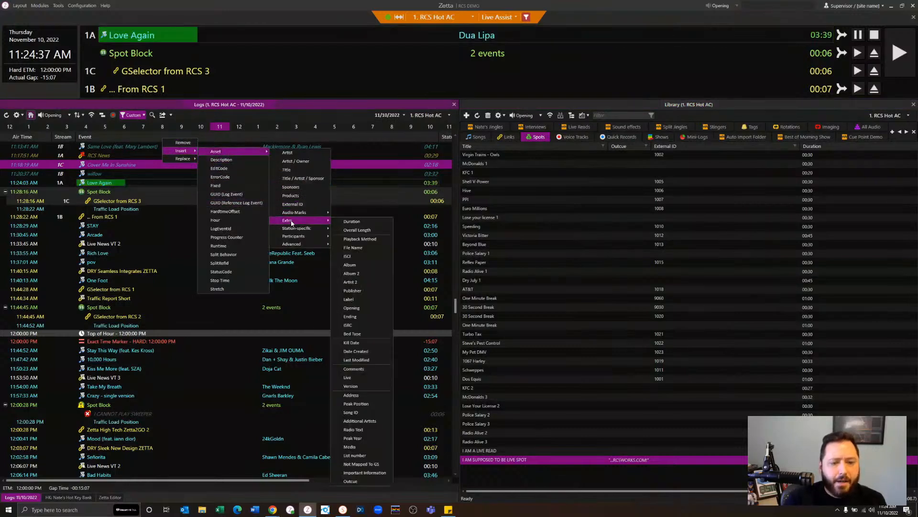
pyautogui.click(361, 480)
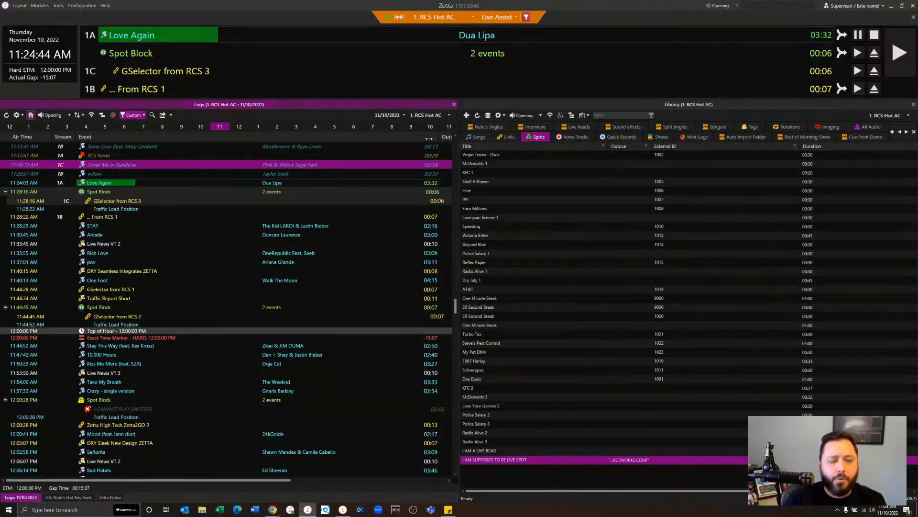
pyautogui.moveTo(438, 138); pyautogui.dragTo(217, 138)
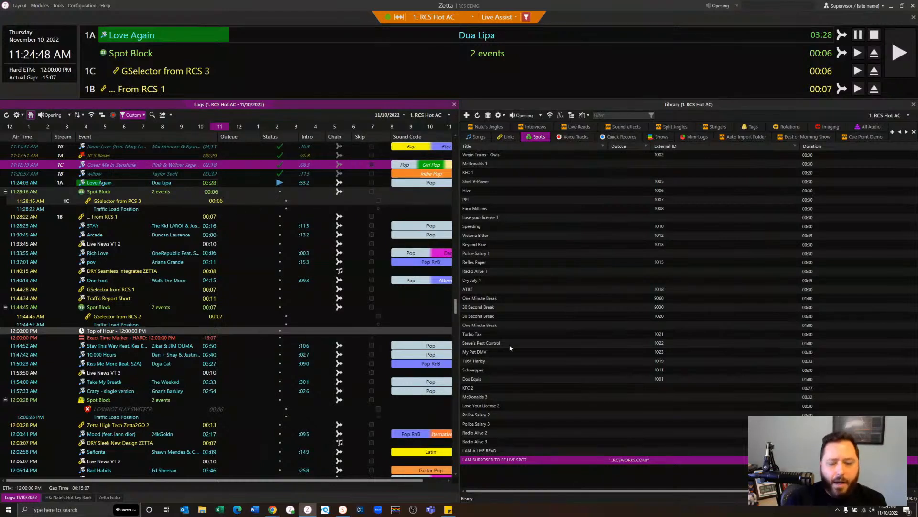
# Add the spot I AM SUPPOSED TO BE LIVE SPOT to the 11:28 spot block in the log and select it there
pyautogui.moveTo(493, 461); pyautogui.dragTo(153, 211)
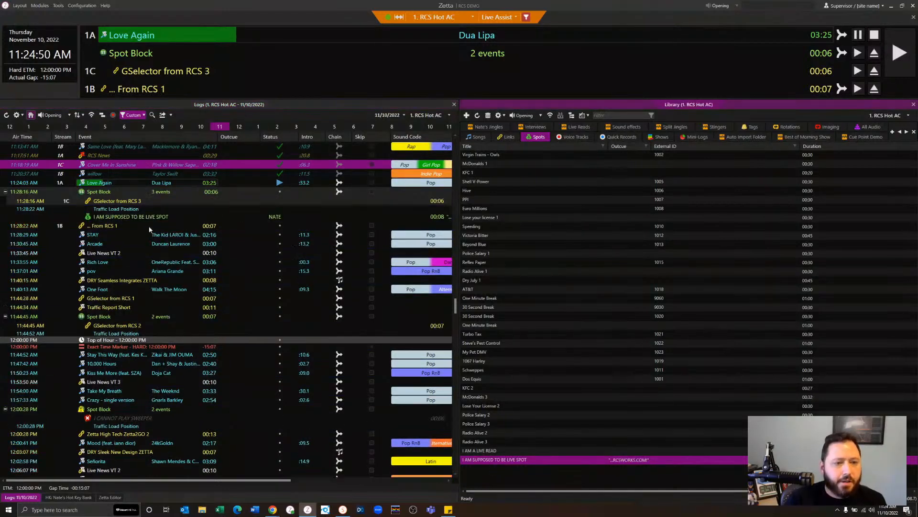
pyautogui.click(276, 213)
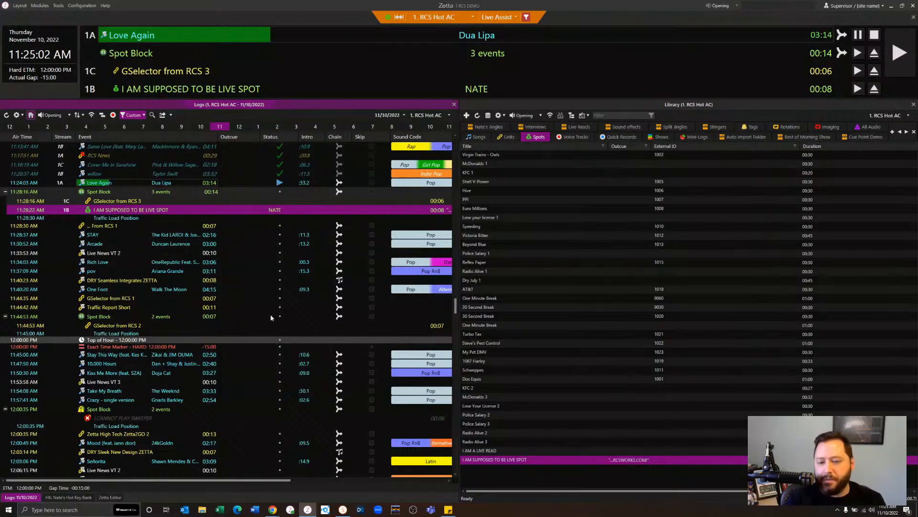
# List the library's songs and filter the Important Information column by the value I am important
pyautogui.scroll(-3, 254, 298)
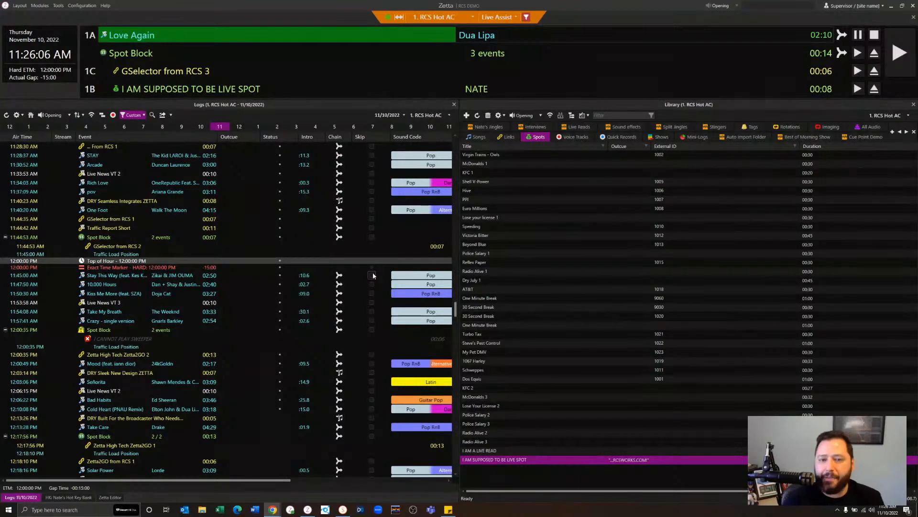
pyautogui.click(477, 138)
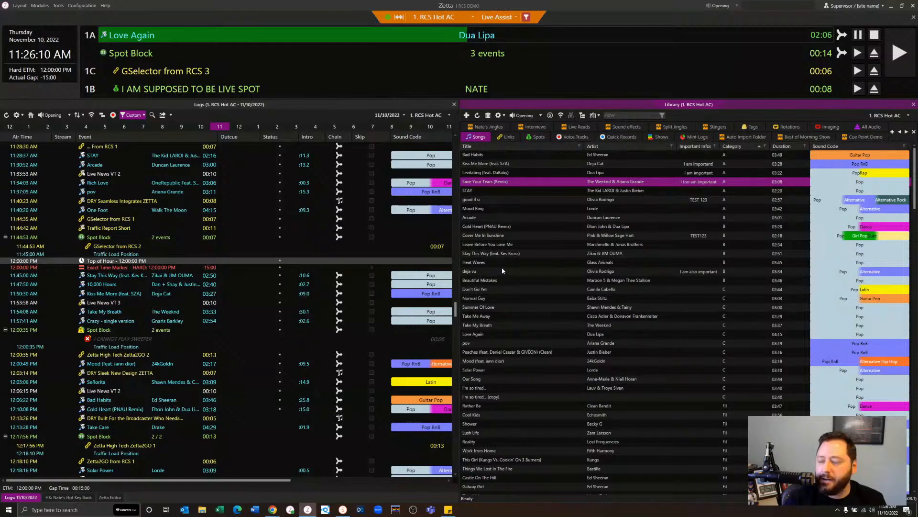
pyautogui.click(715, 146)
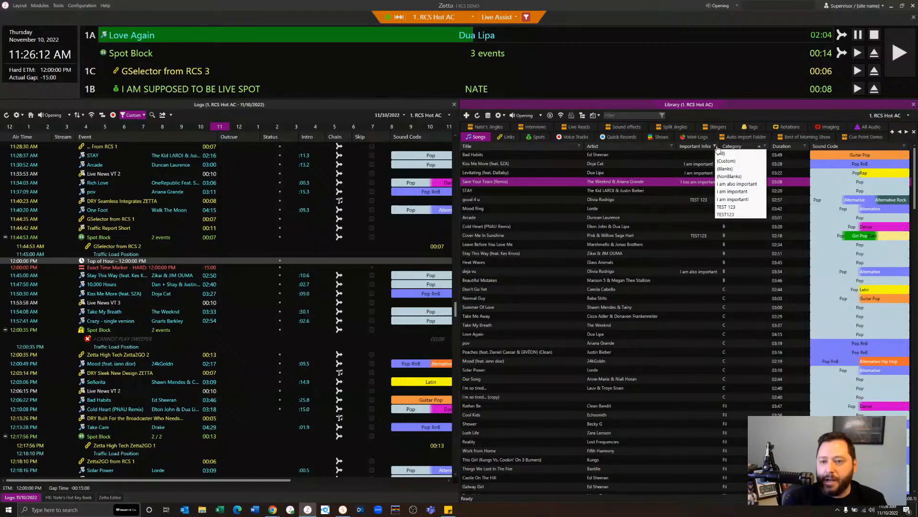
pyautogui.click(731, 192)
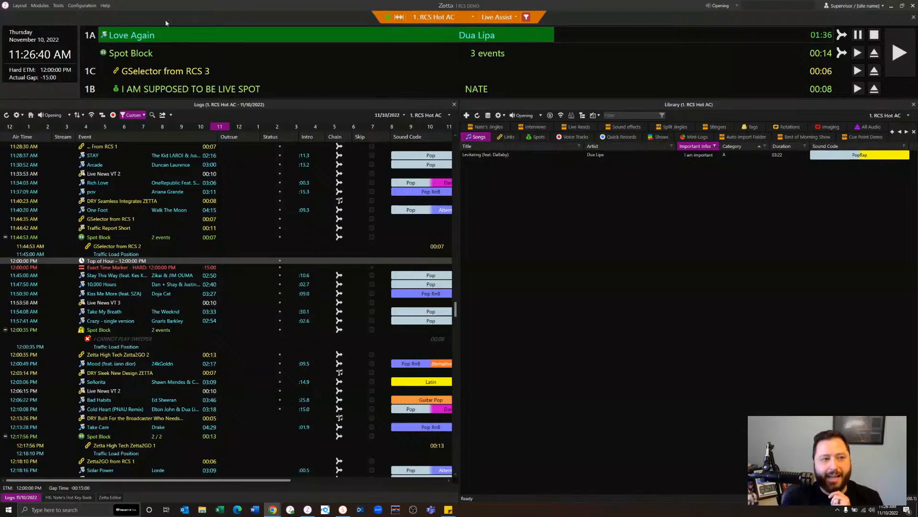
# Open the system configuration and review its asset types and custom fields
pyautogui.click(70, 6)
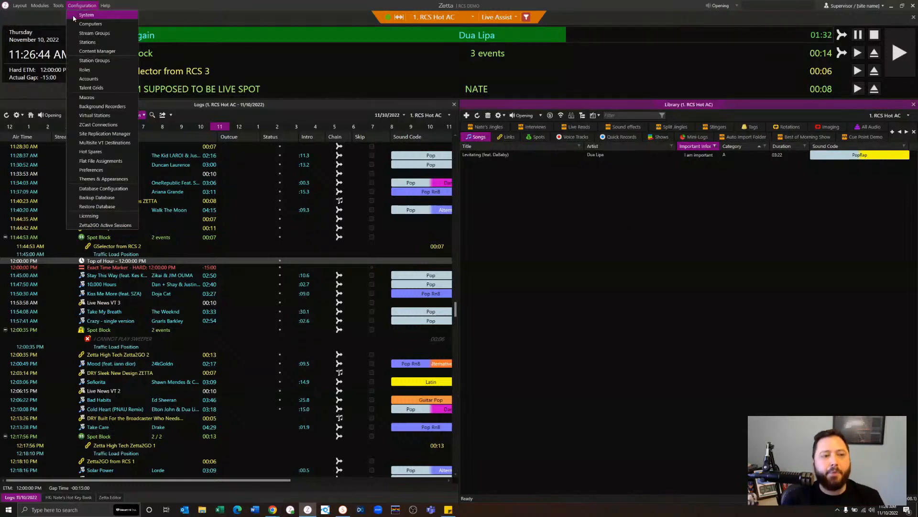
pyautogui.click(73, 16)
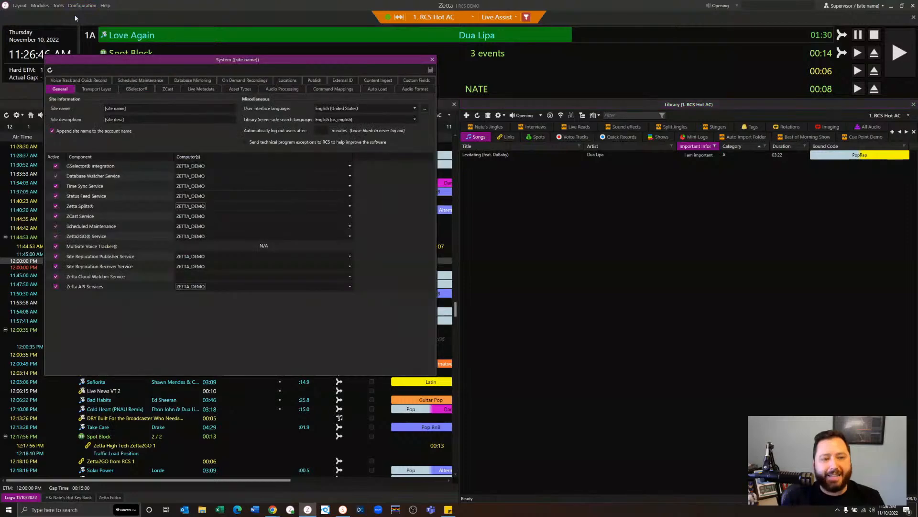
pyautogui.click(239, 89)
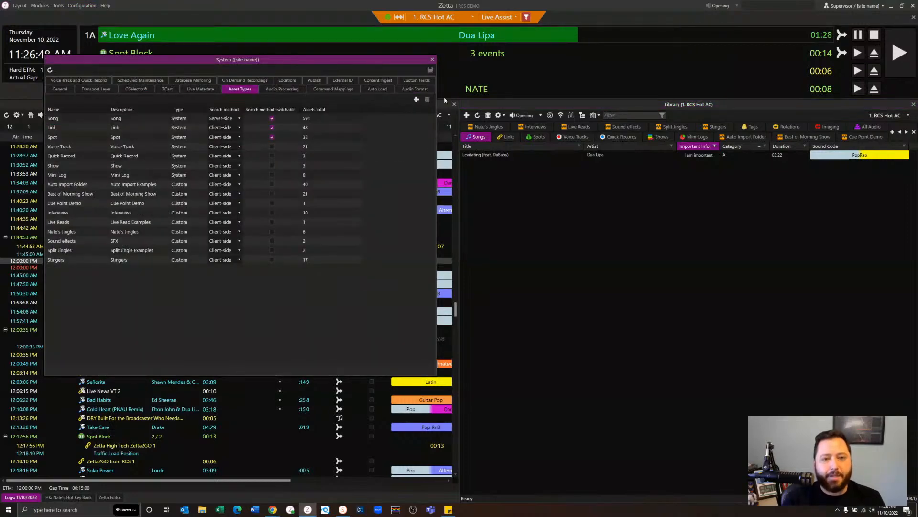
pyautogui.click(417, 81)
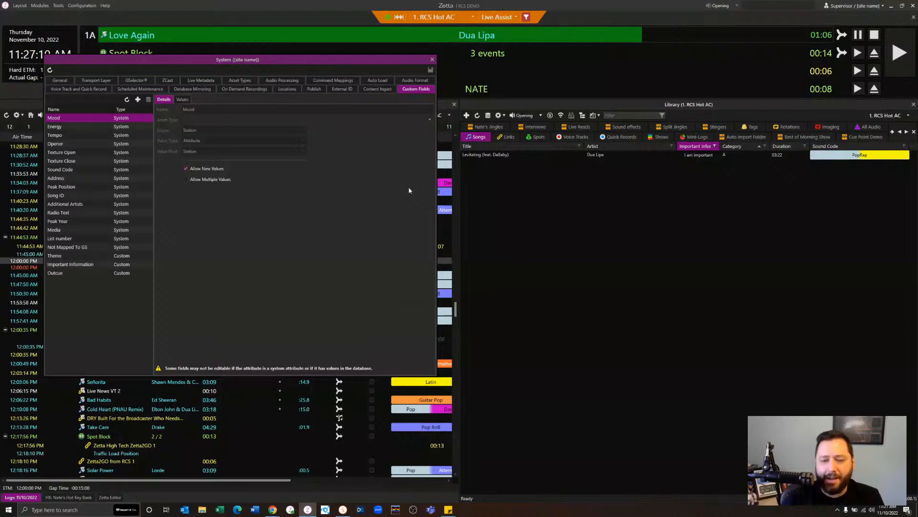
# View the Save Your Tears (Remix) song card in GSelector, and return to Zetta to examine the Important Information custom field's details
pyautogui.click(343, 510)
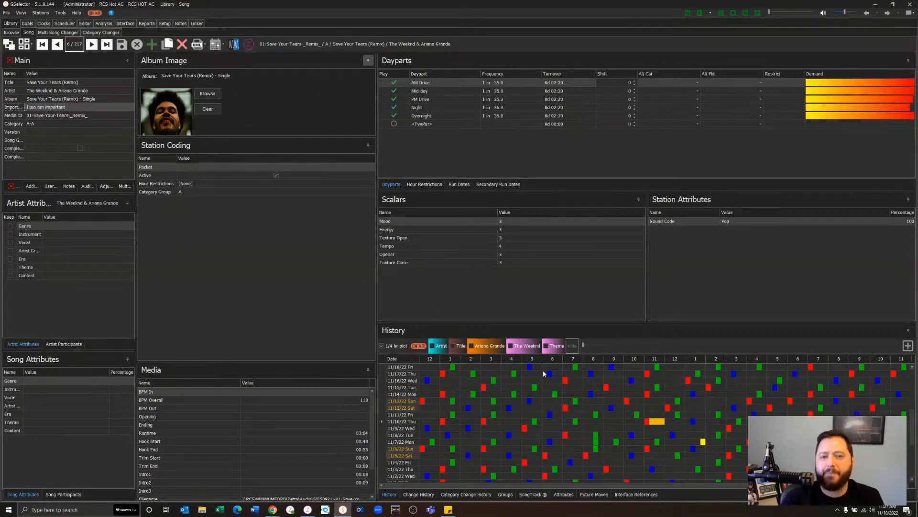
pyautogui.click(880, 6)
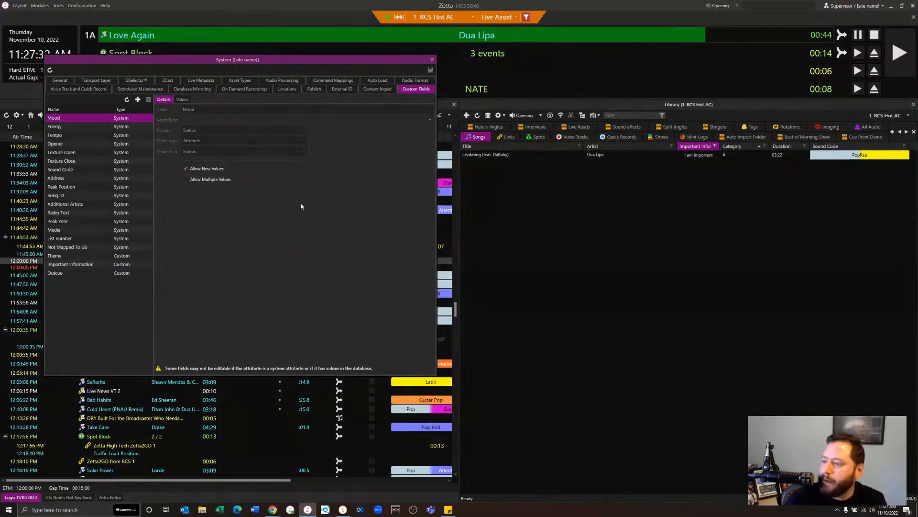
pyautogui.click(61, 264)
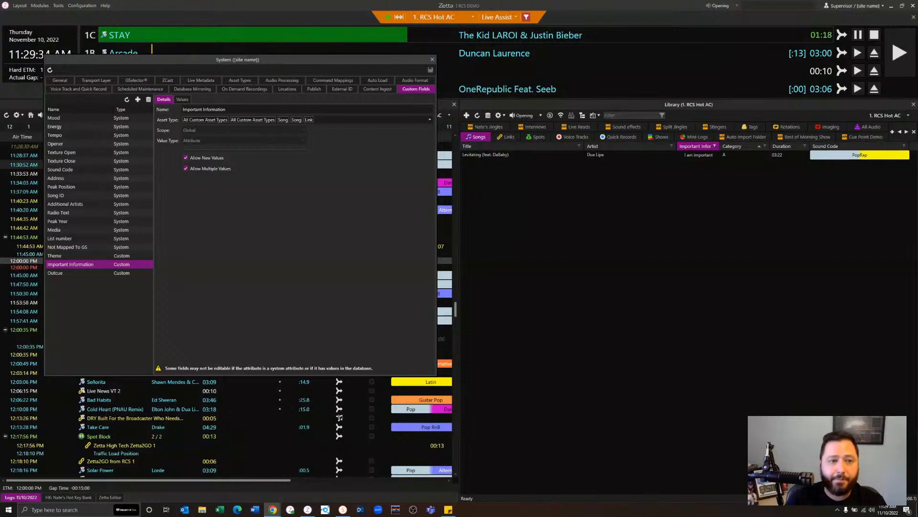
# Examine the variables available for the live metadata export New Now Playing Export0, and close the system configuration
pyautogui.click(201, 82)
pyautogui.click(201, 83)
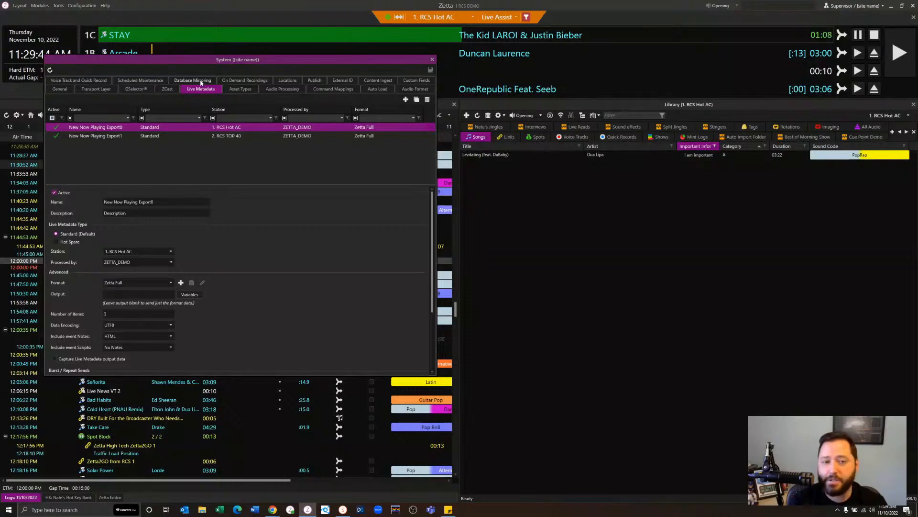
pyautogui.click(184, 295)
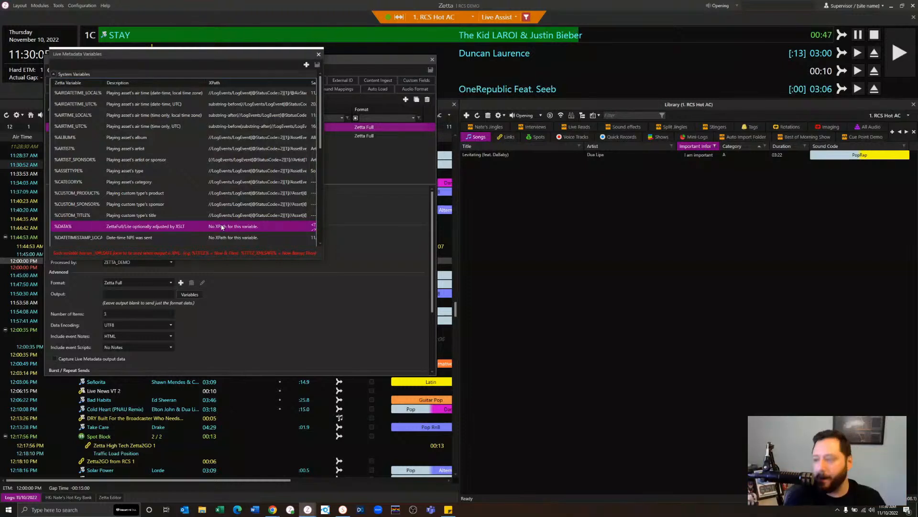
pyautogui.click(318, 54)
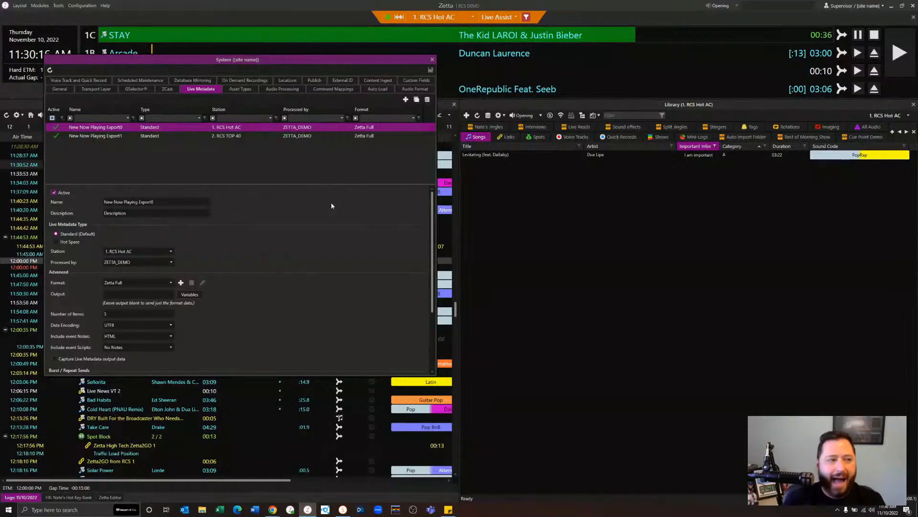
pyautogui.click(433, 60)
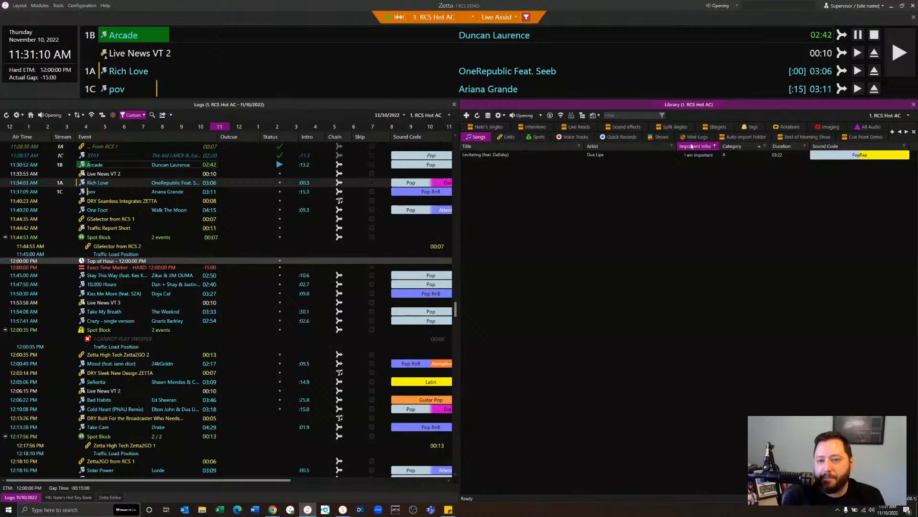
# Clear the Important Information column filter and search the library's songs for "i am import"
pyautogui.click(715, 147)
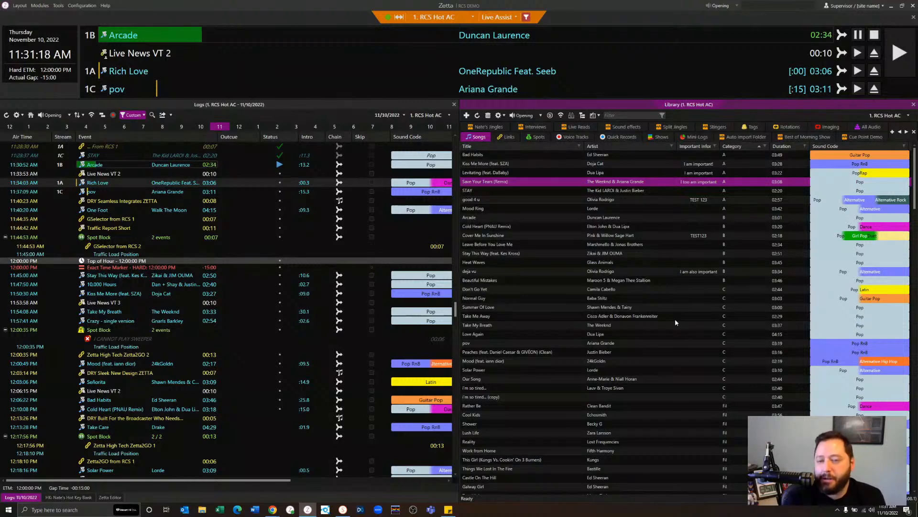
pyautogui.click(637, 116)
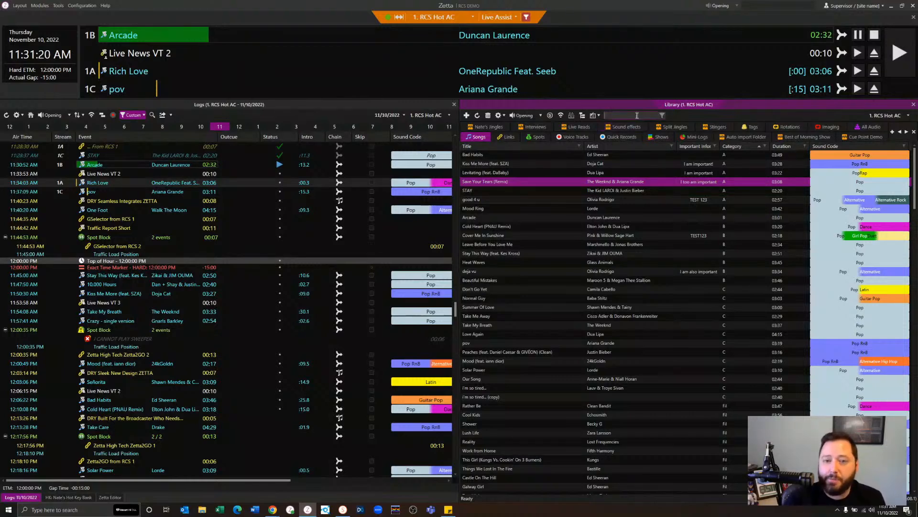
pyautogui.write('i am import')
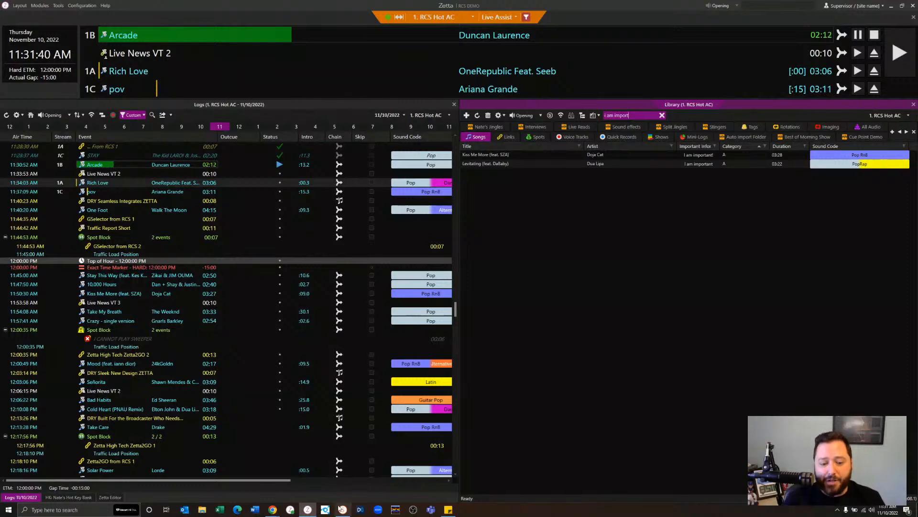
# Switch to GSelector to look at the Save Your Tears (Remix) song card again, and return to Zetta
pyautogui.click(343, 509)
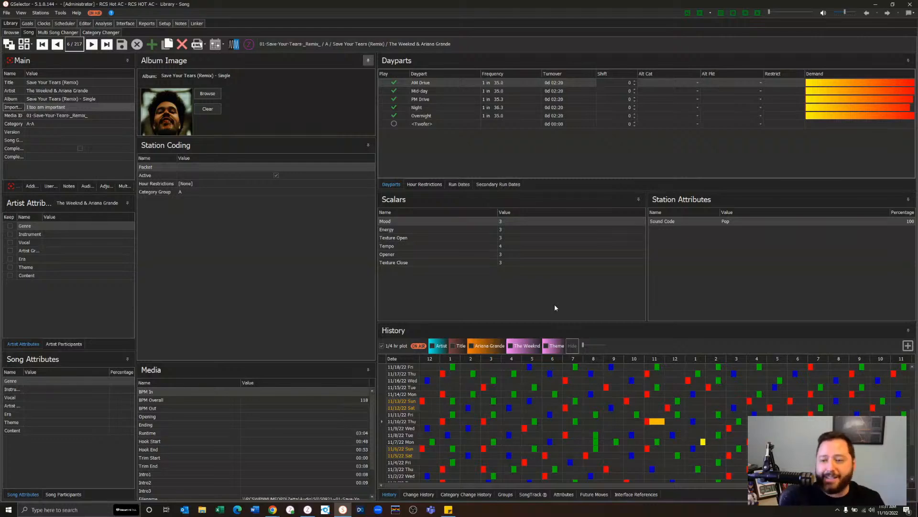
pyautogui.click(875, 4)
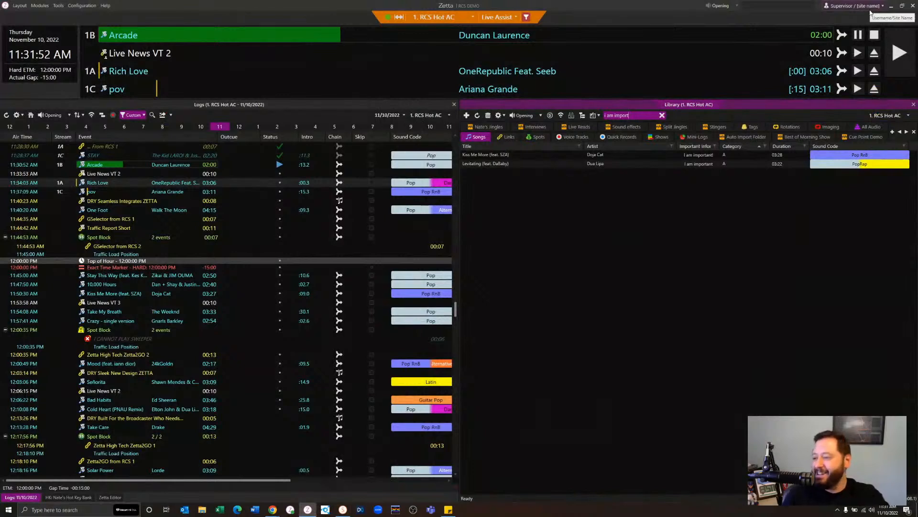